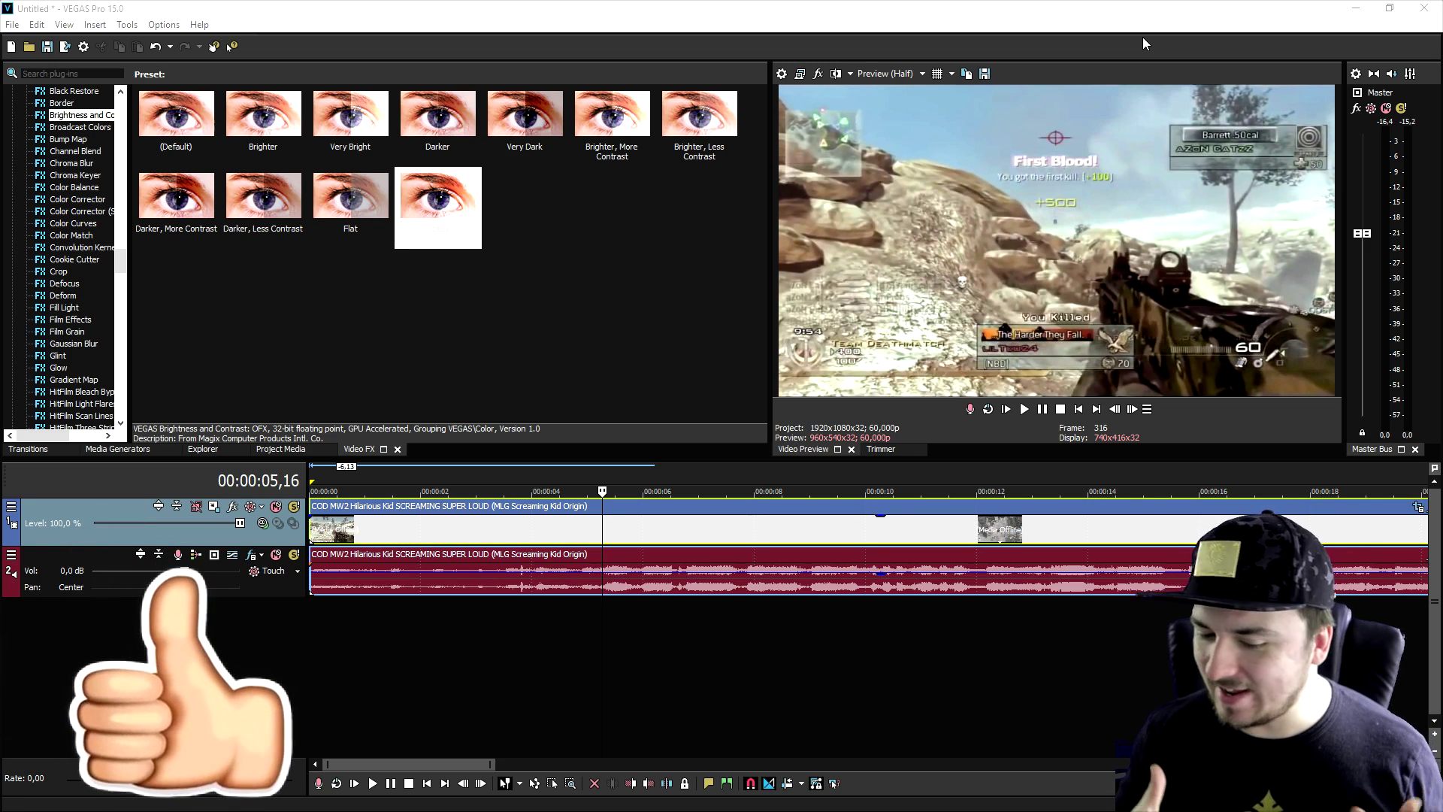
Zoom the timeline out to see the whole Call of Duty clip.
scroll(671, 481, down, 4)
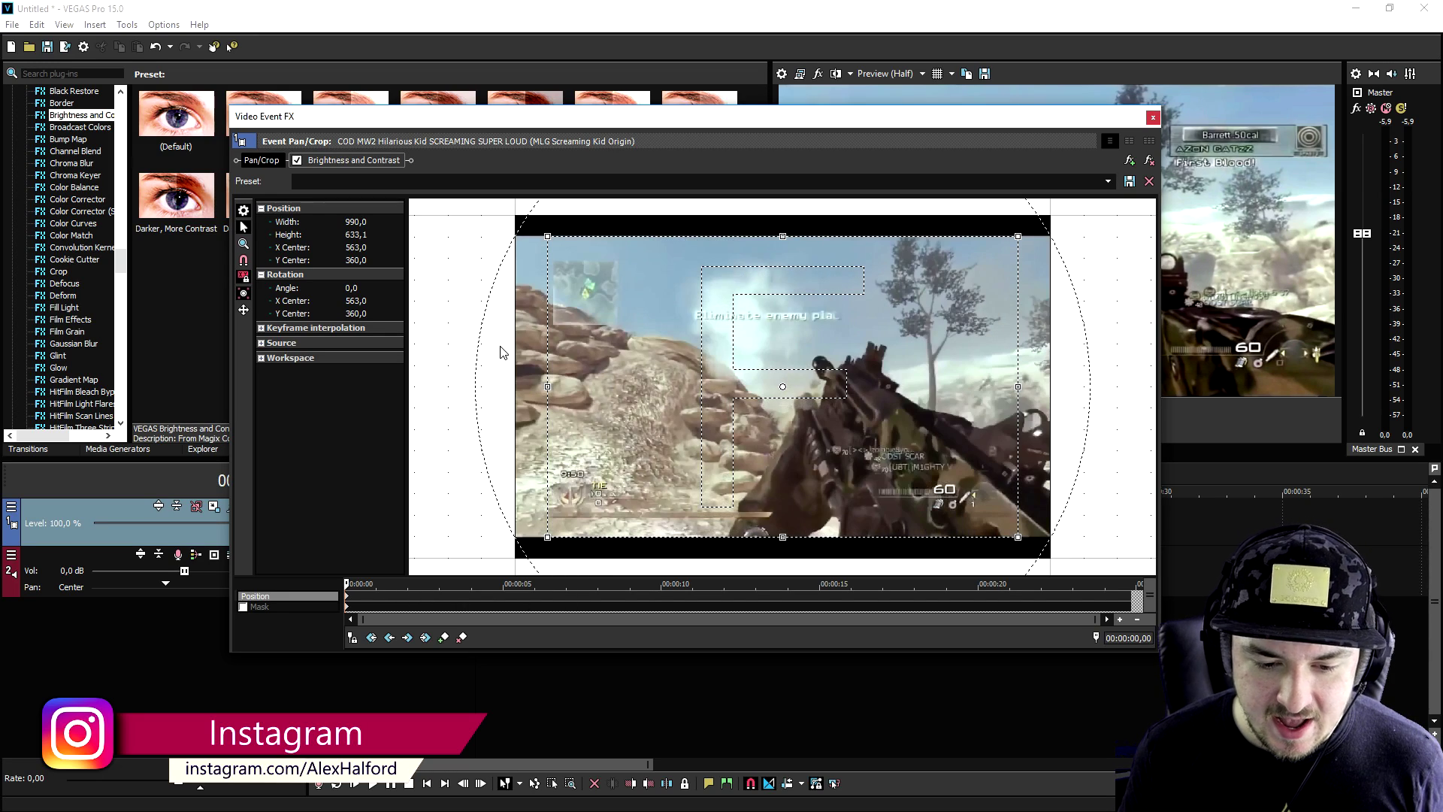
Add alternating tilt keyframes of -3°, 2.6°, -2.4°, 1.3°, -4.2°, 1.6° and -2.7° through about 12 seconds.
drag(527, 329, 529, 343)
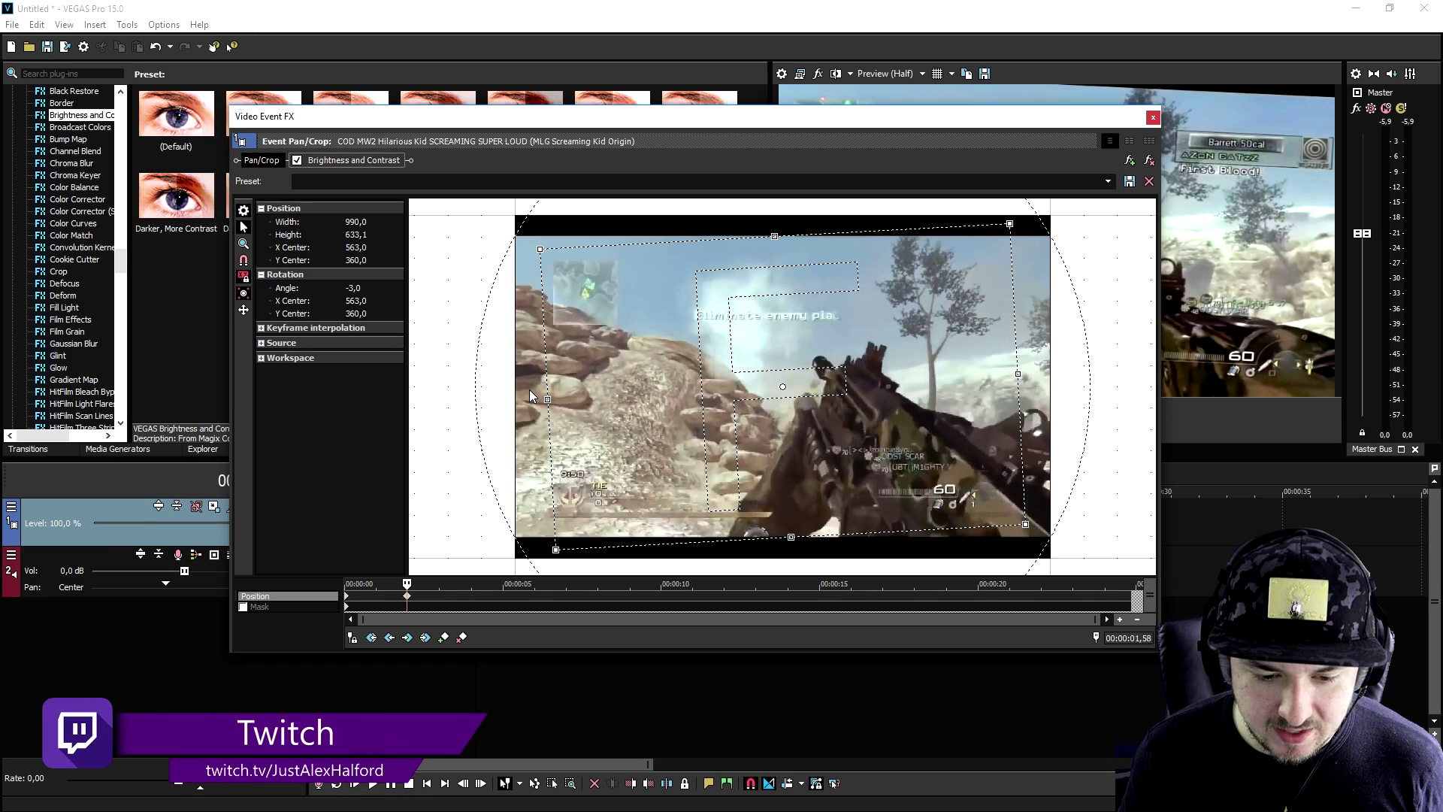
drag(530, 390, 529, 366)
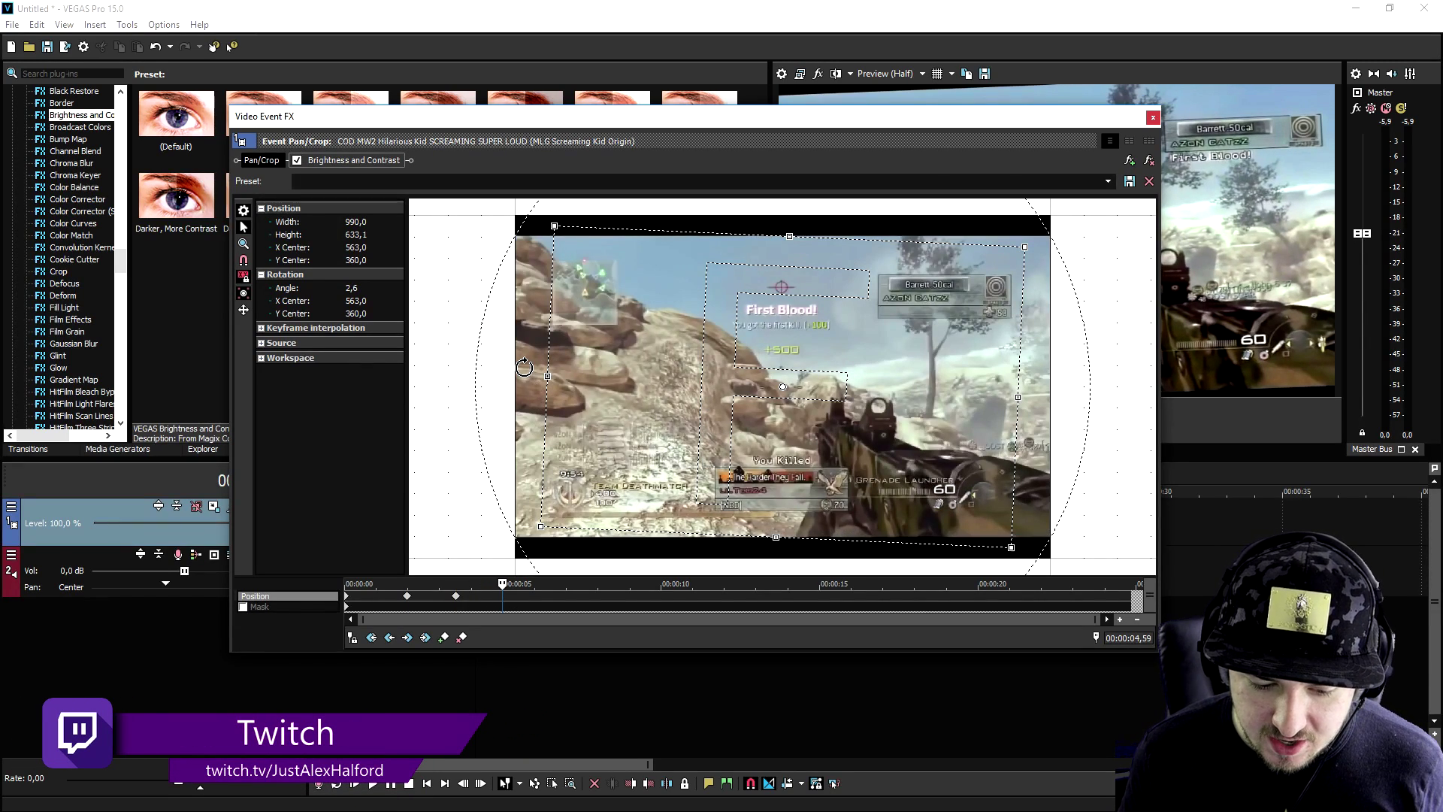
drag(526, 389, 527, 411)
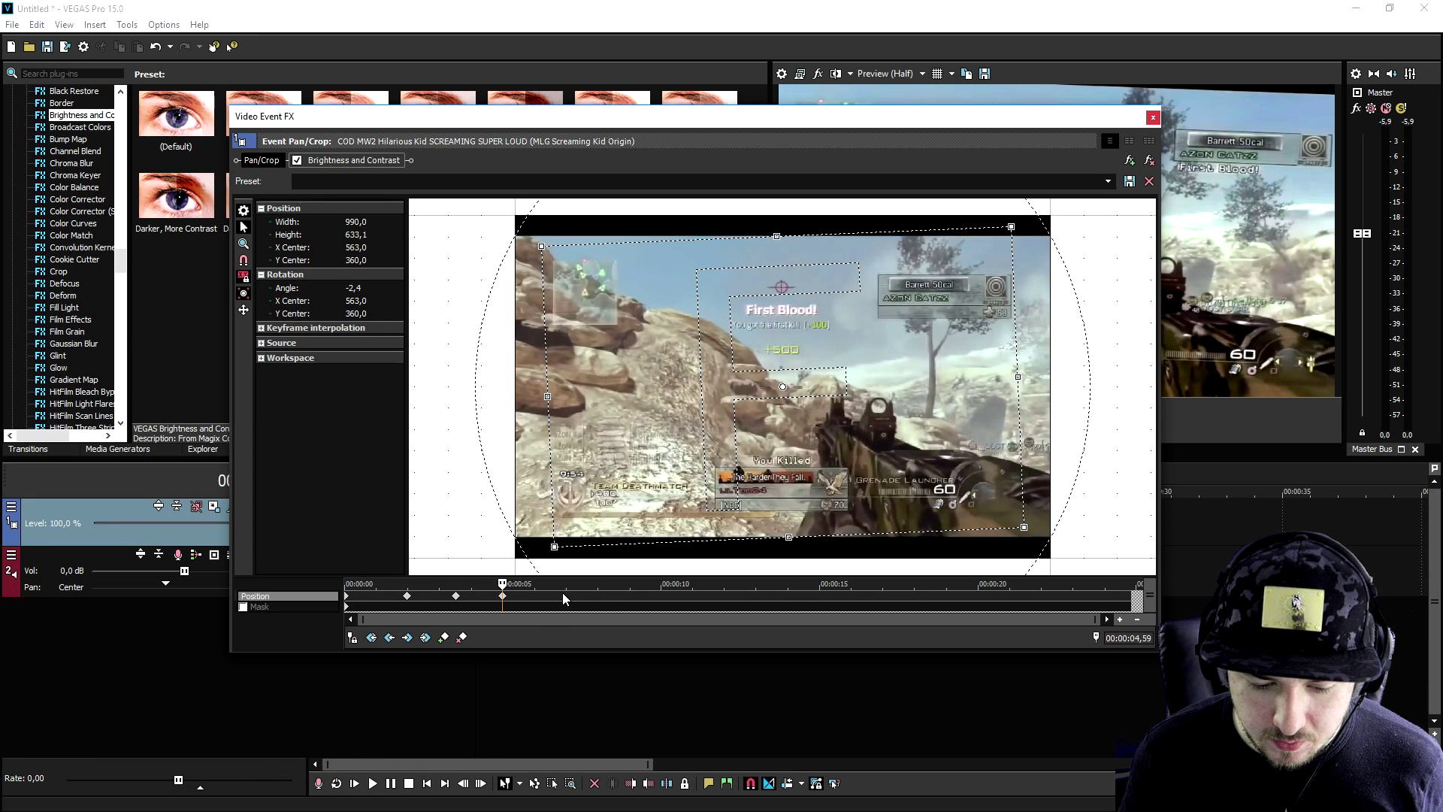
click(562, 592)
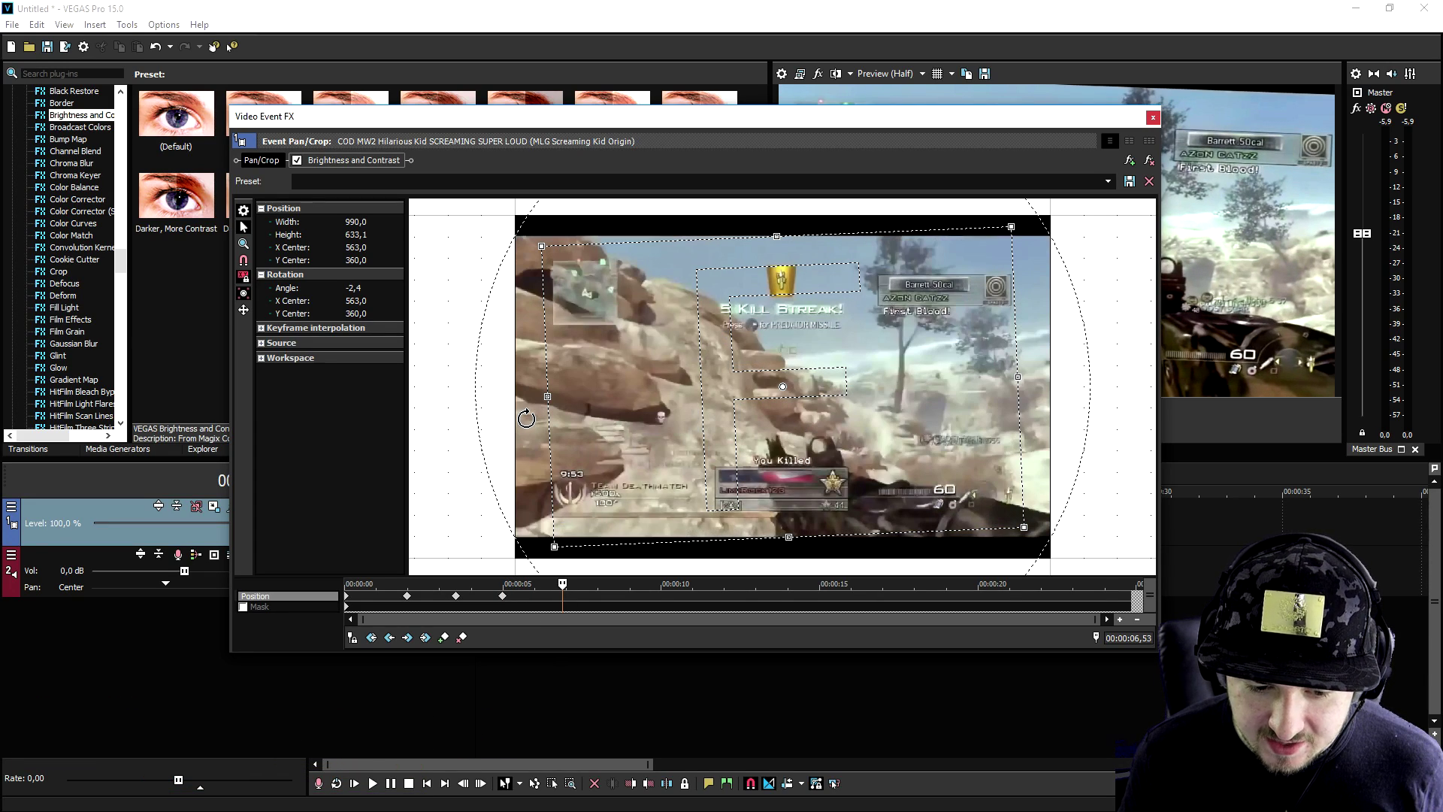
drag(532, 420, 531, 405)
click(619, 595)
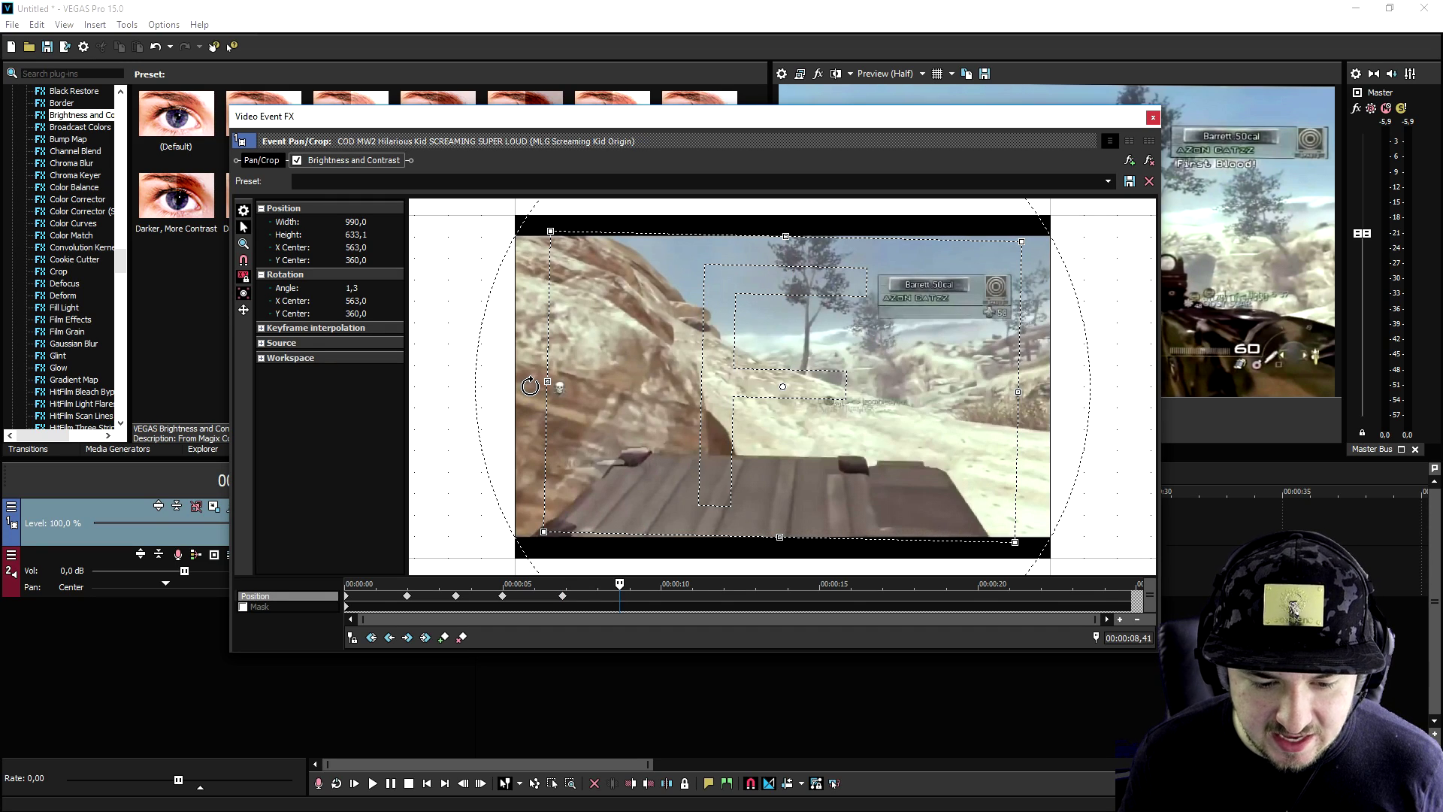
drag(531, 396, 670, 571)
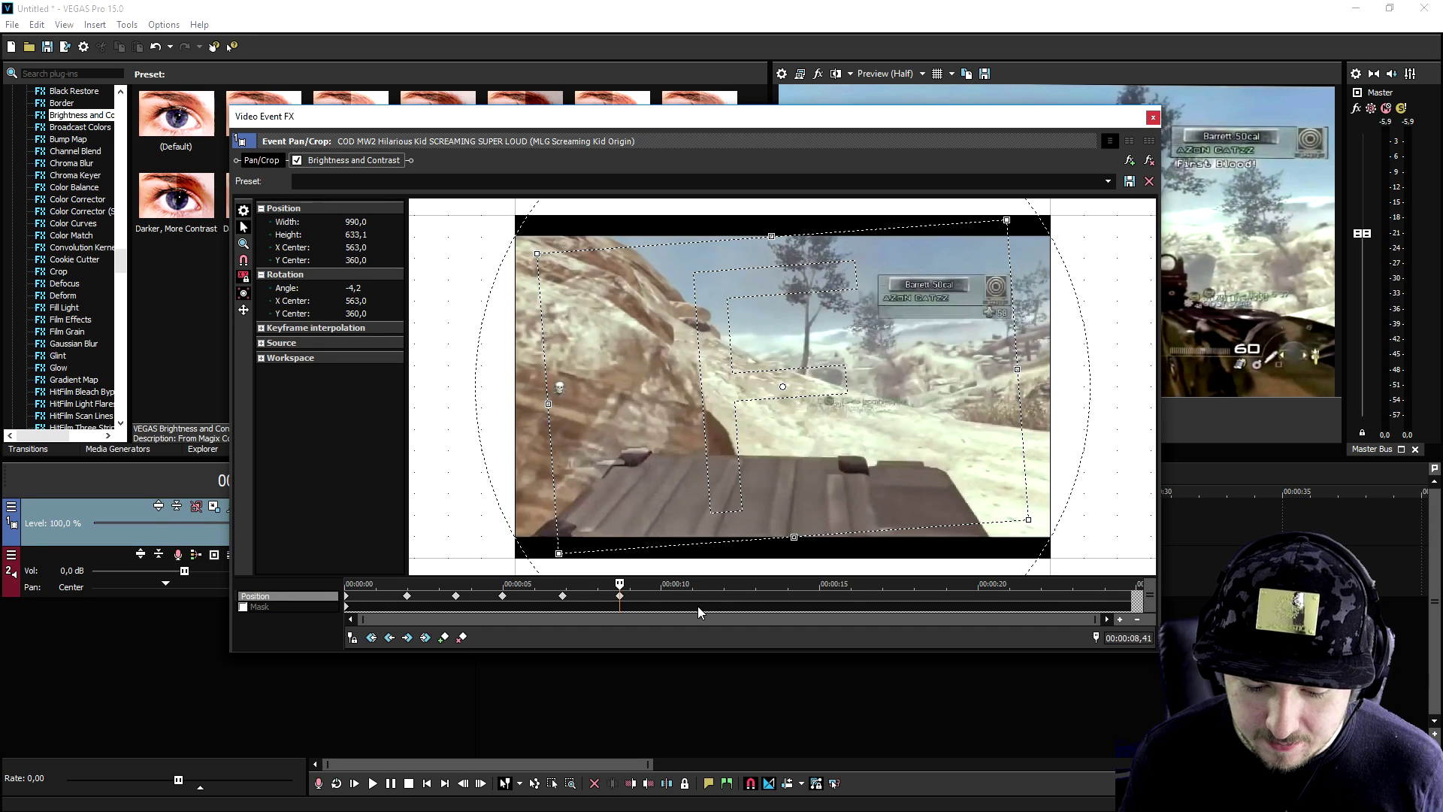
click(688, 597)
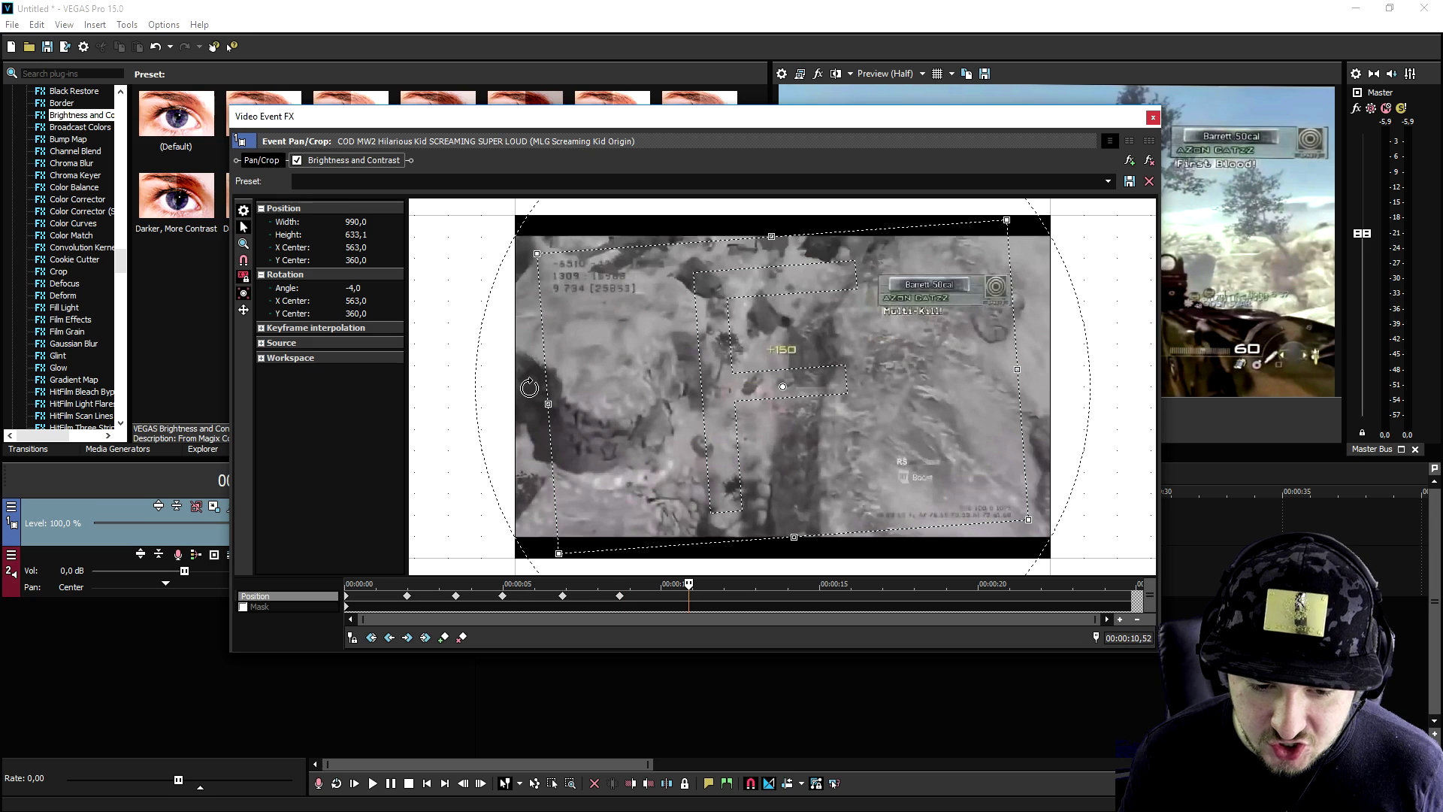
drag(529, 386, 528, 372)
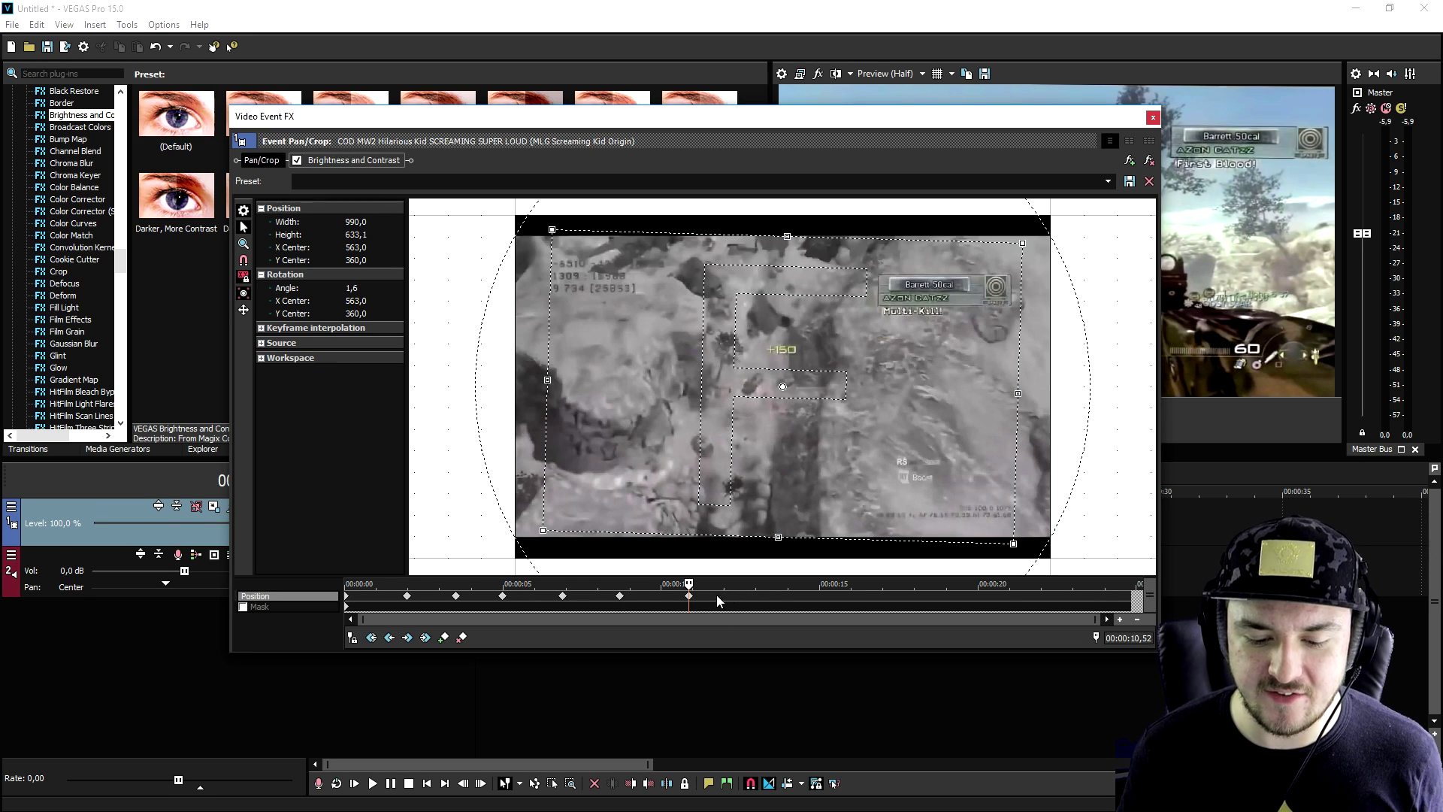
drag(532, 387, 534, 406)
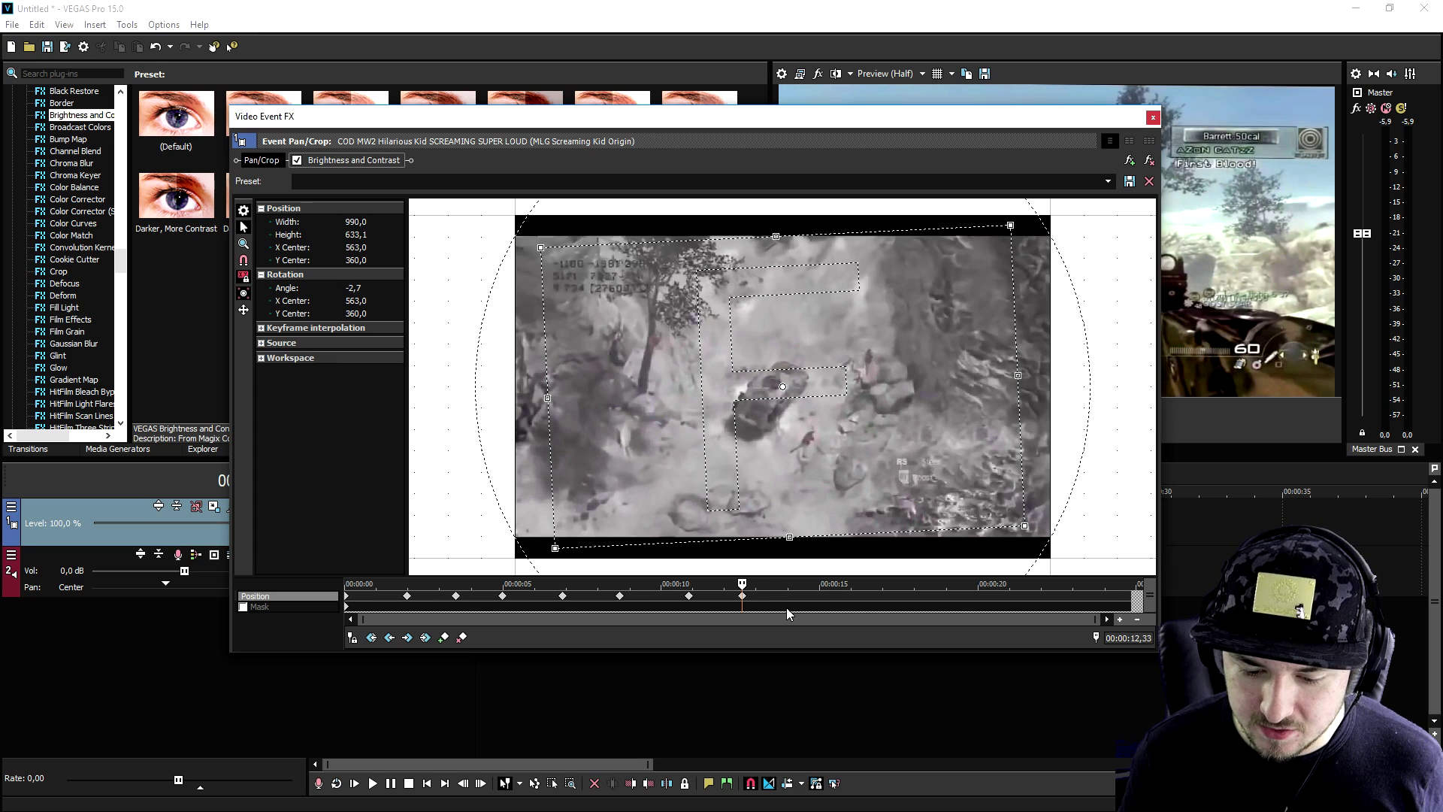
Continue alternating tilt keyframes from 14.3 s to 24.5 s, including 3° at 18.1 s.
click(805, 584)
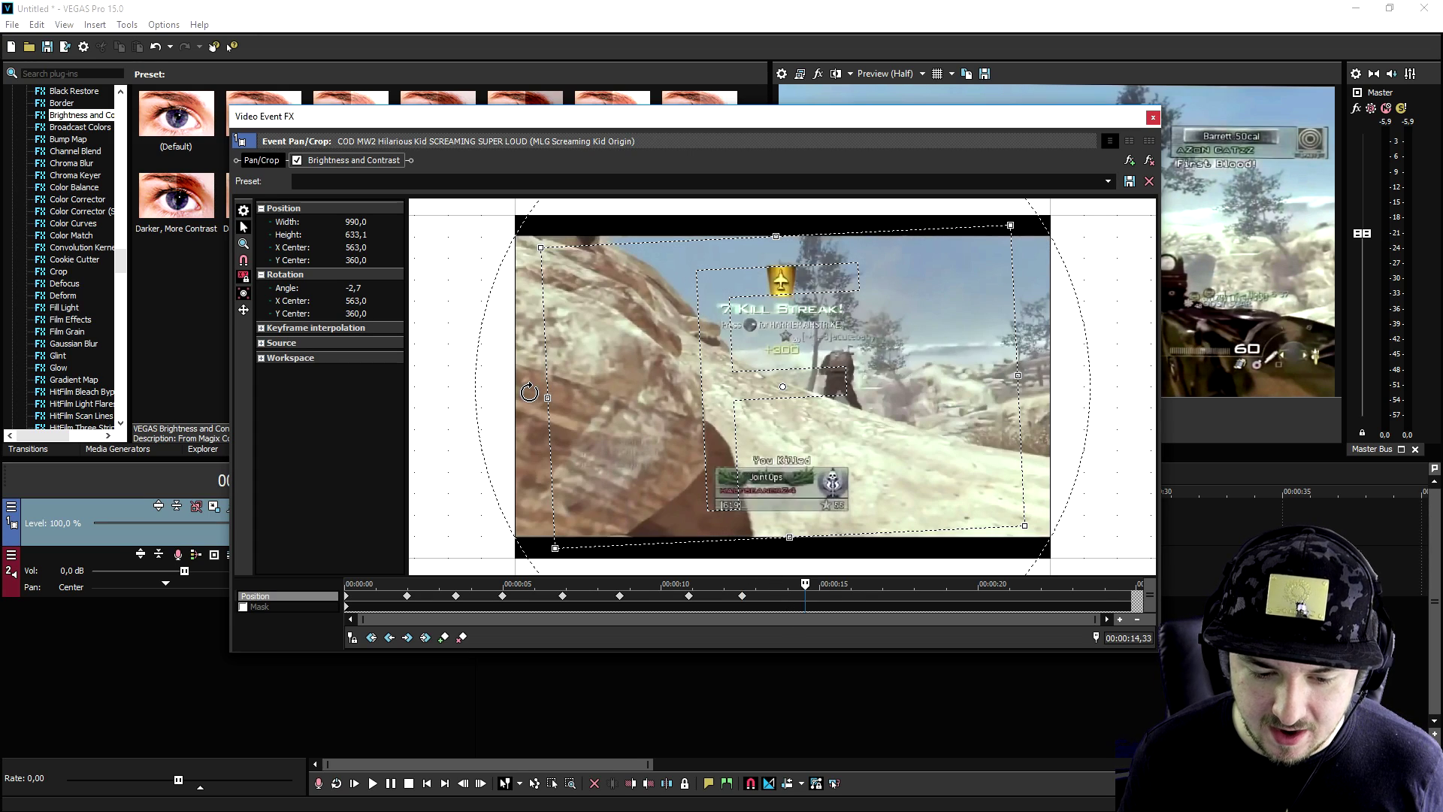
drag(578, 399, 524, 379)
click(862, 583)
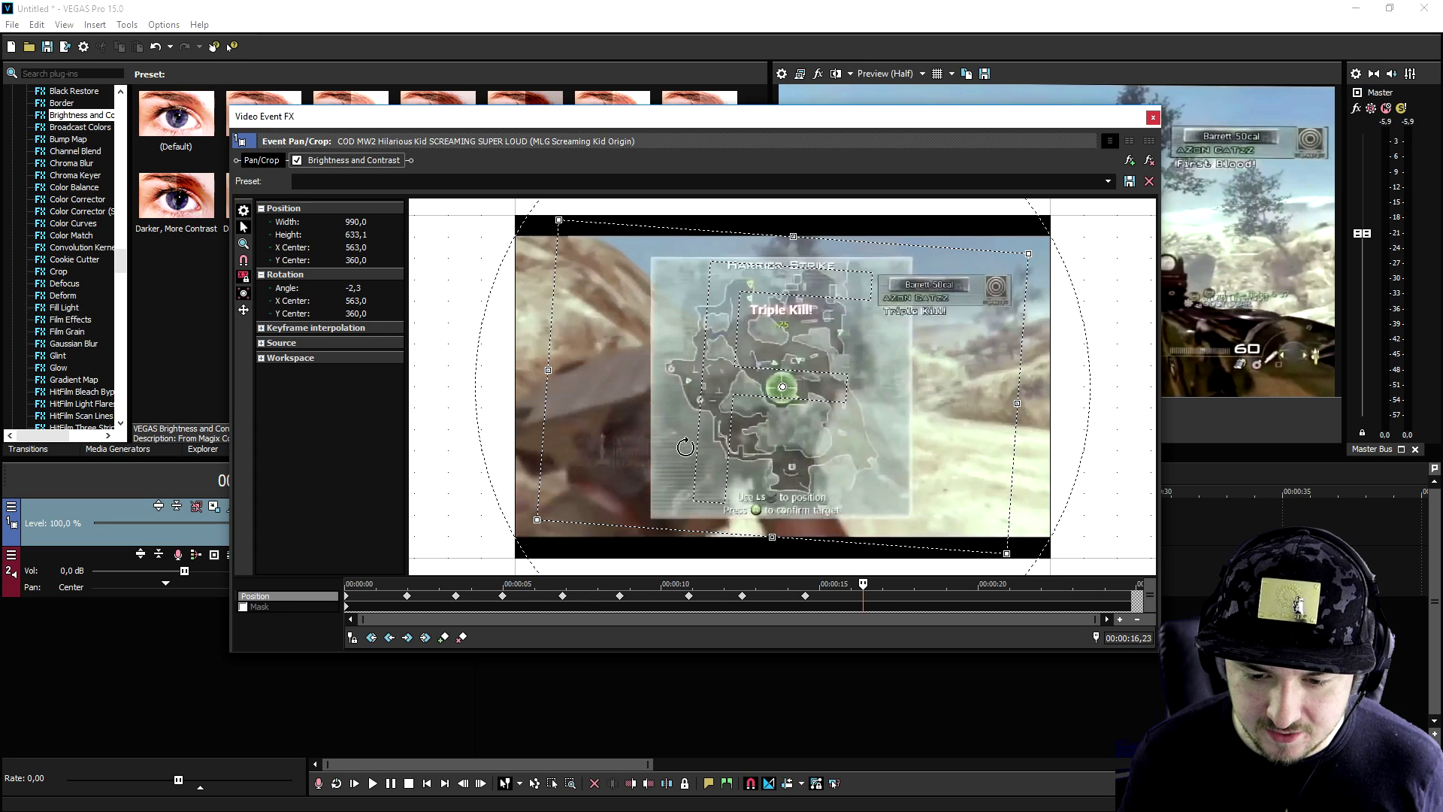
click(922, 597)
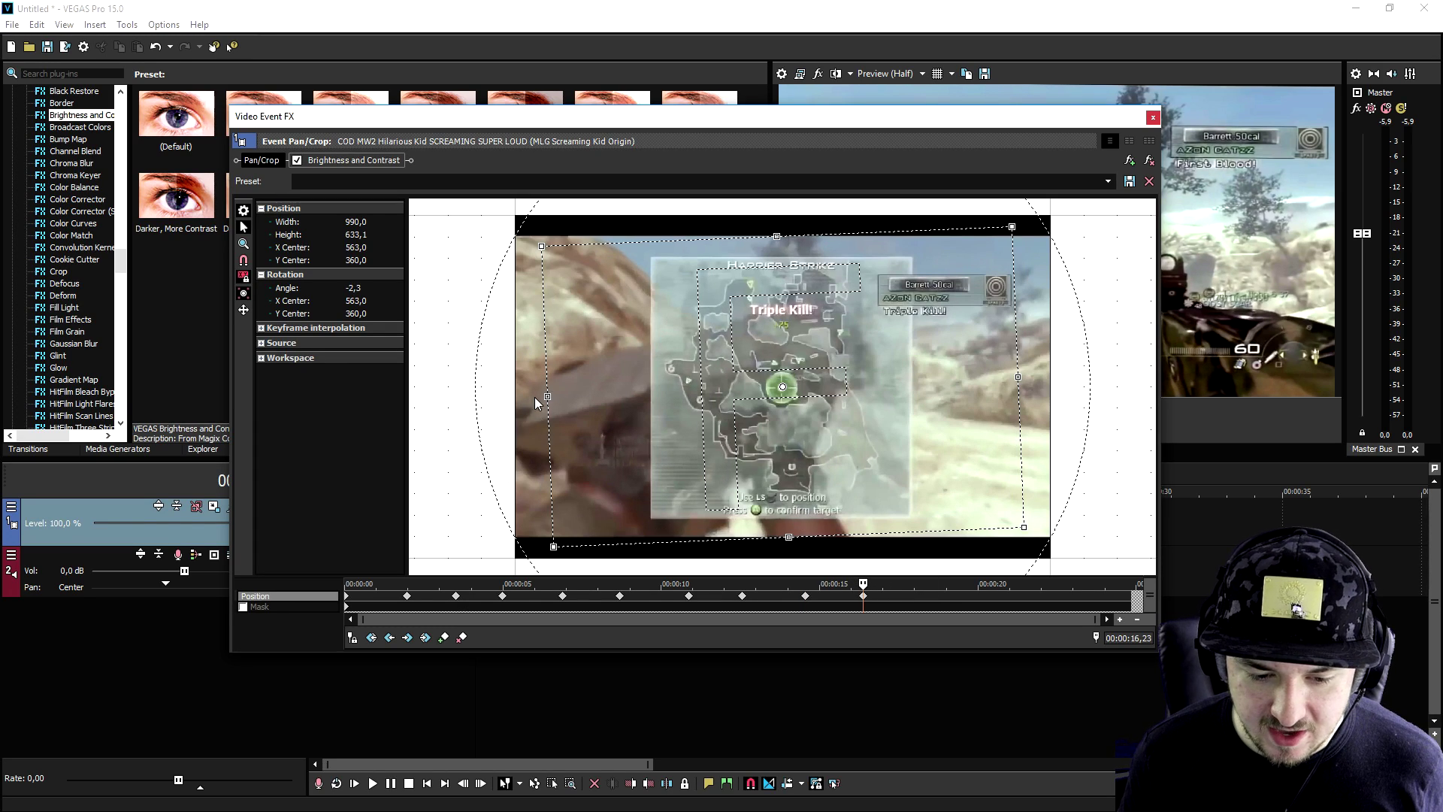
drag(530, 403, 529, 381)
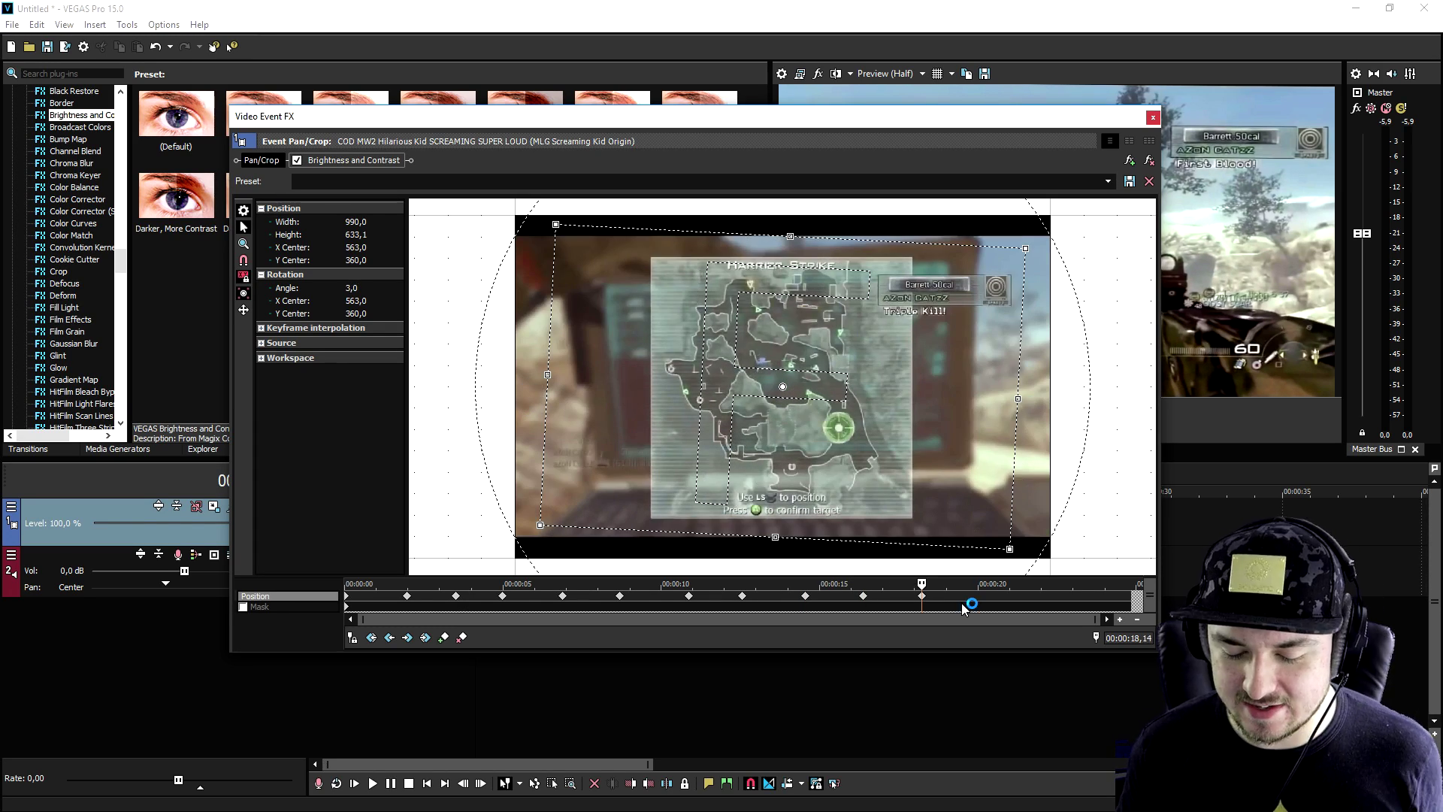
click(987, 596)
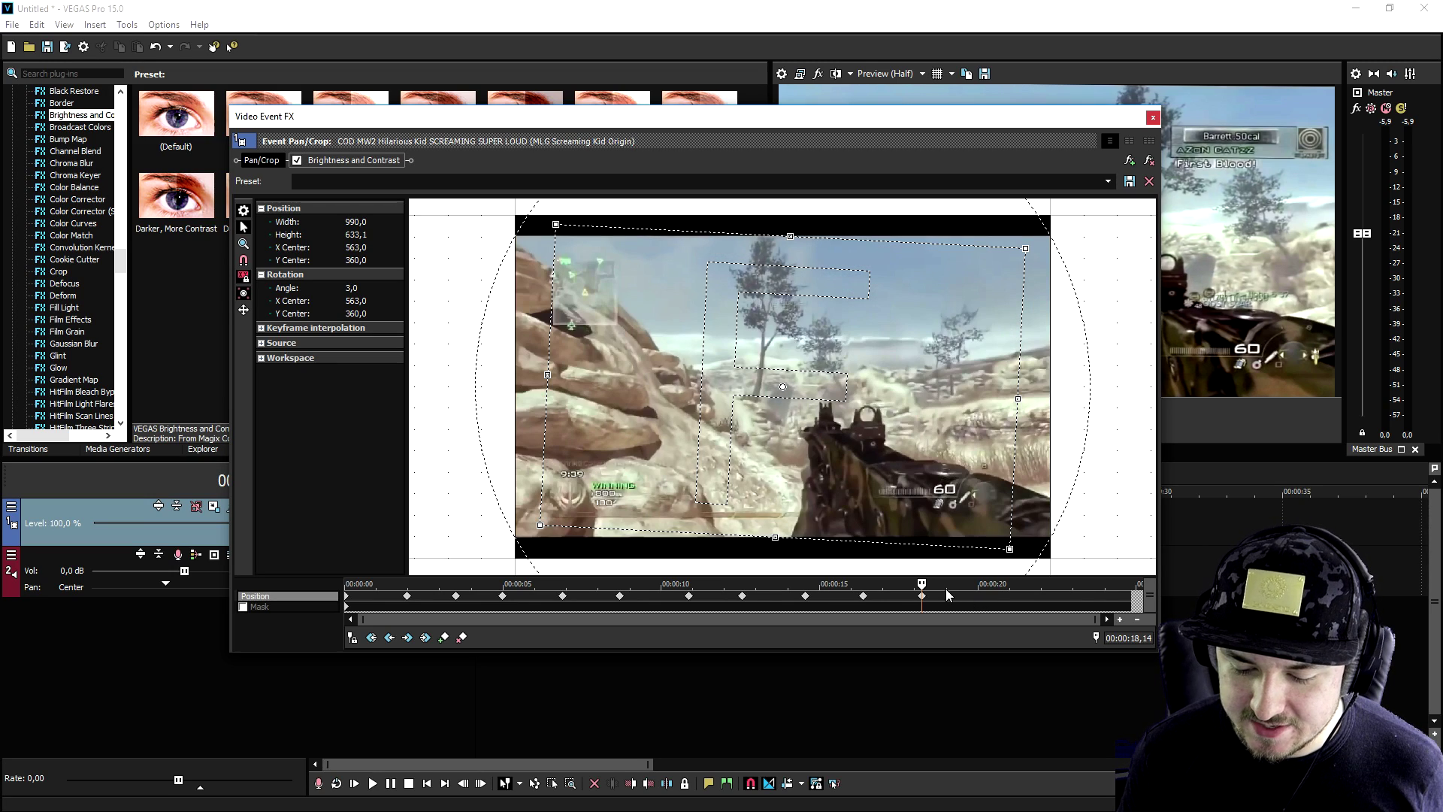
drag(850, 518, 860, 512)
click(1050, 595)
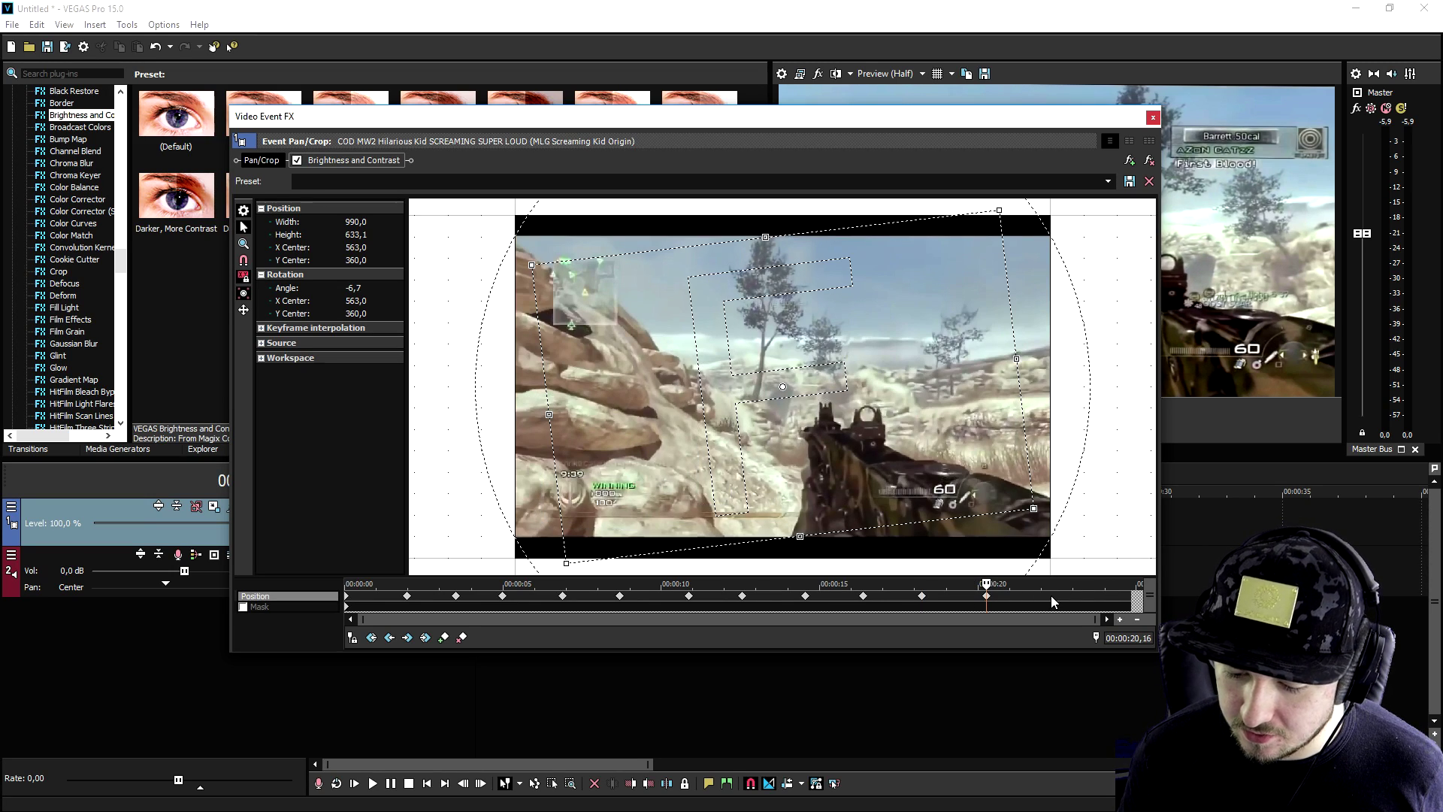
click(1172, 595)
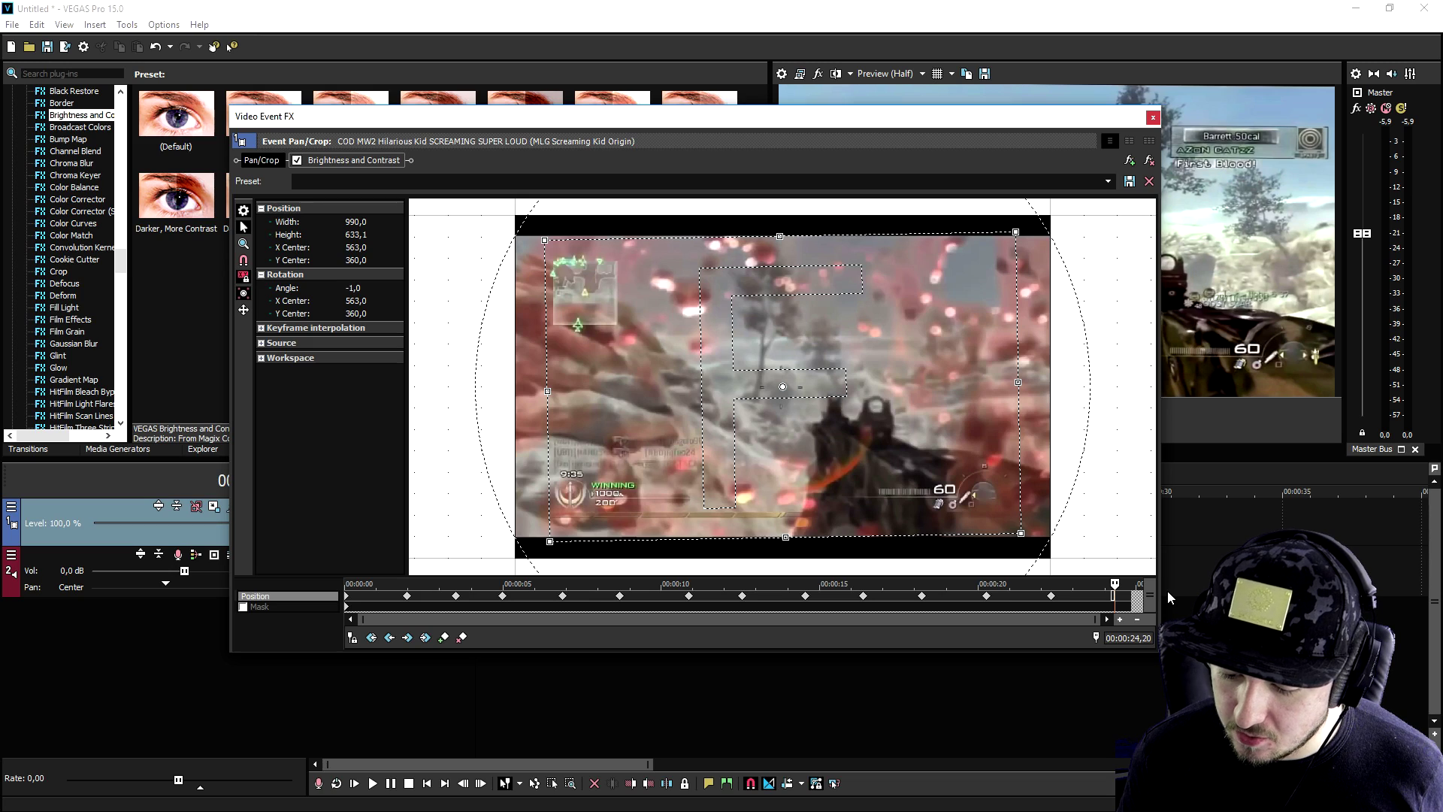
Close the Pan/Crop window and drag the game audio's gain line down to -4.5 dB.
right_click(734, 389)
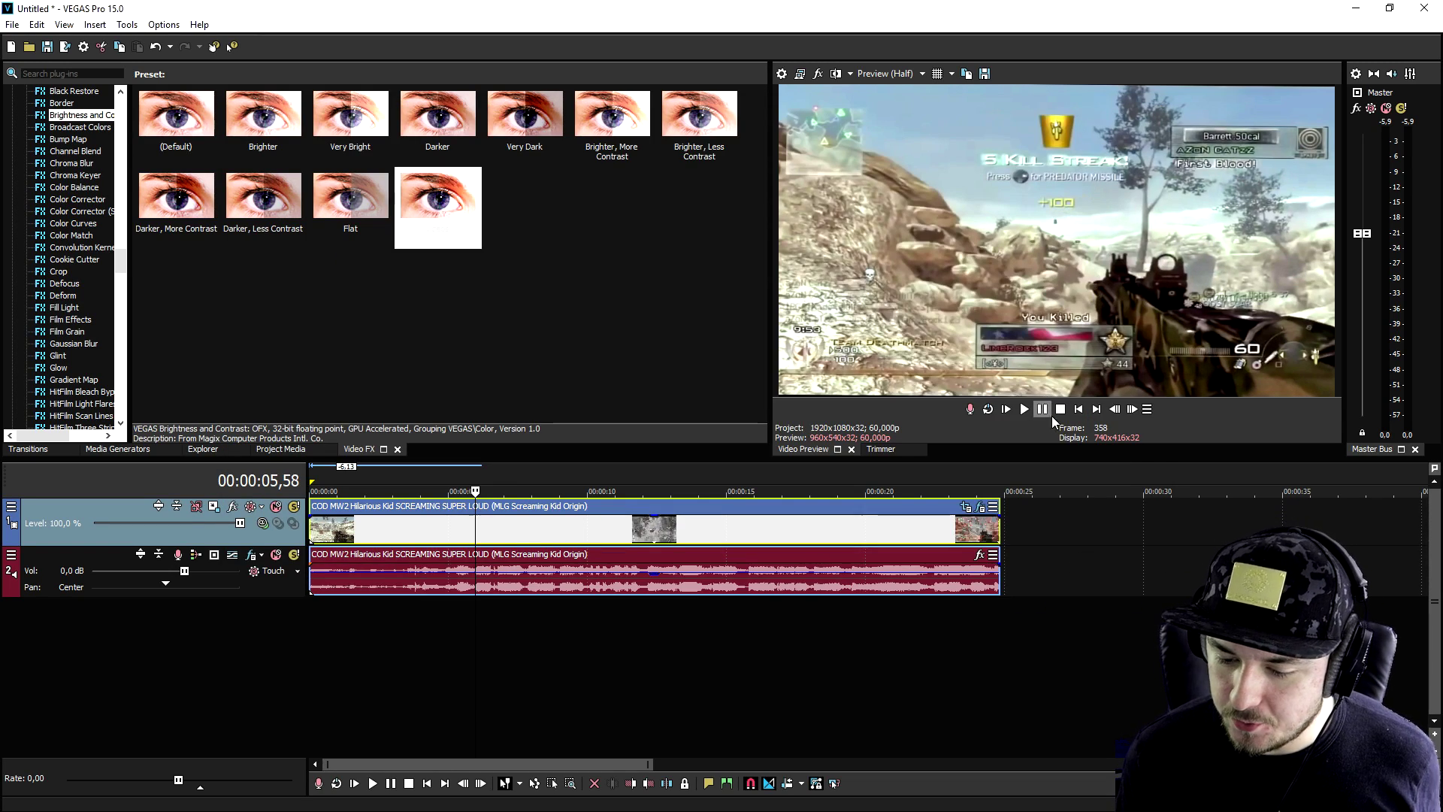
click(1059, 409)
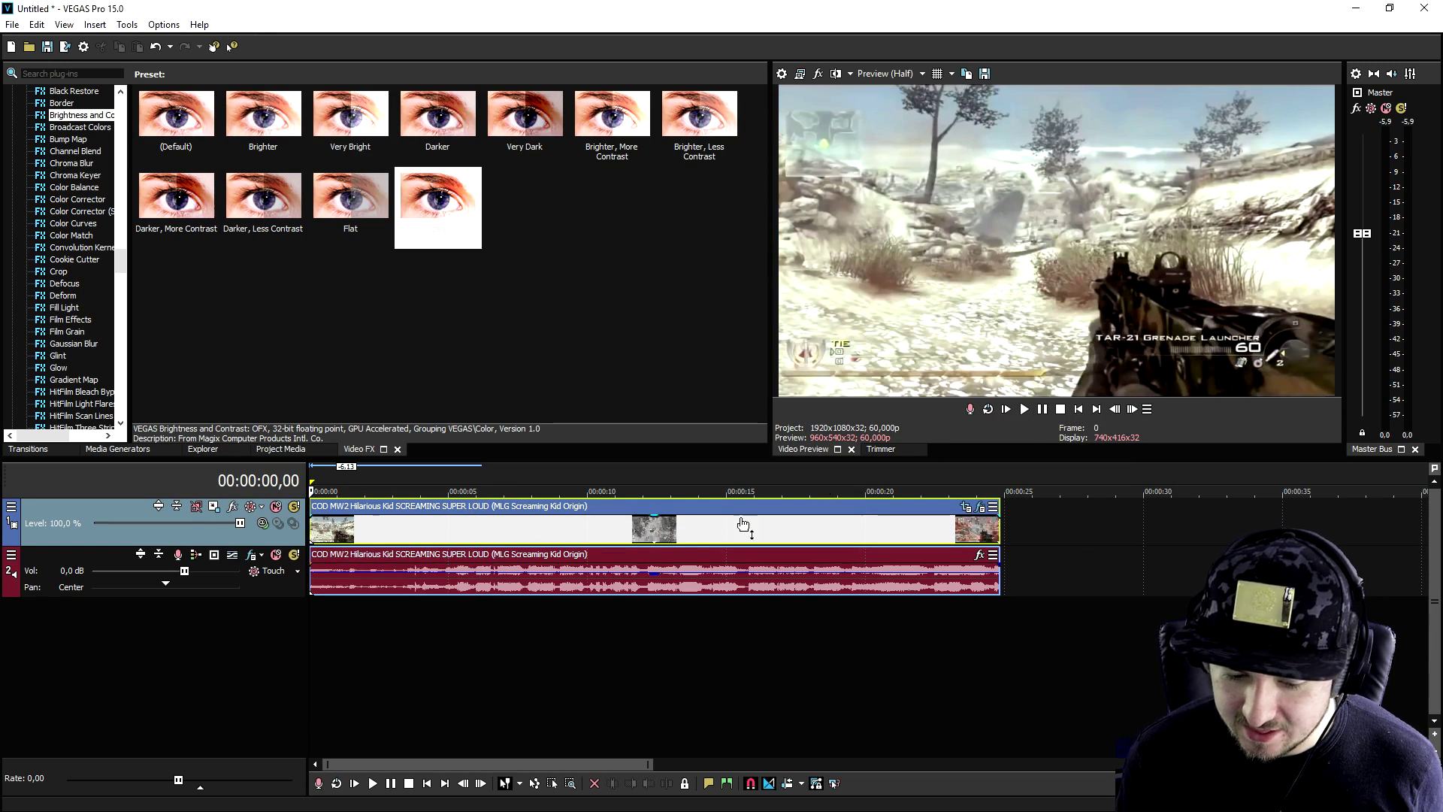
click(613, 577)
drag(612, 577, 613, 585)
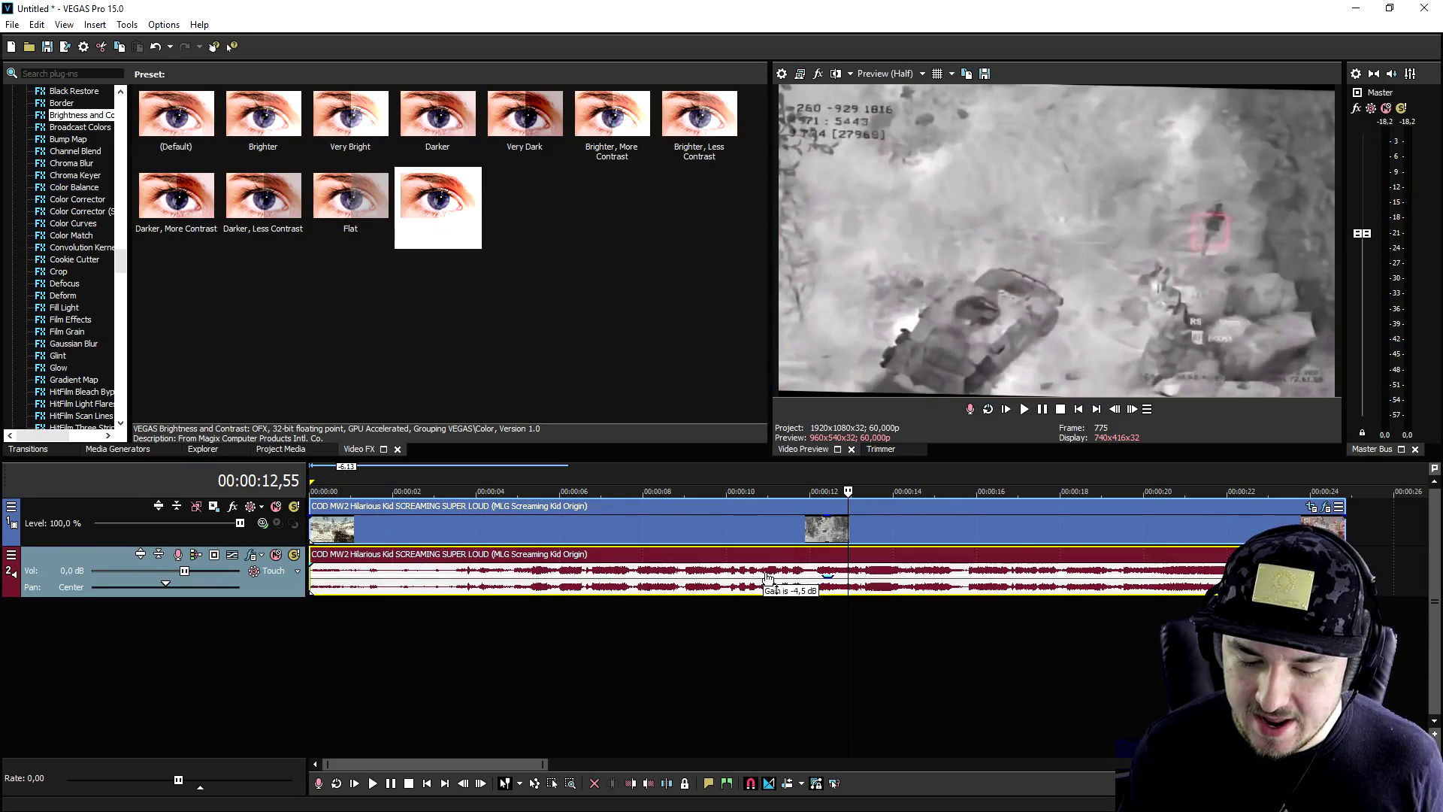
click(731, 490)
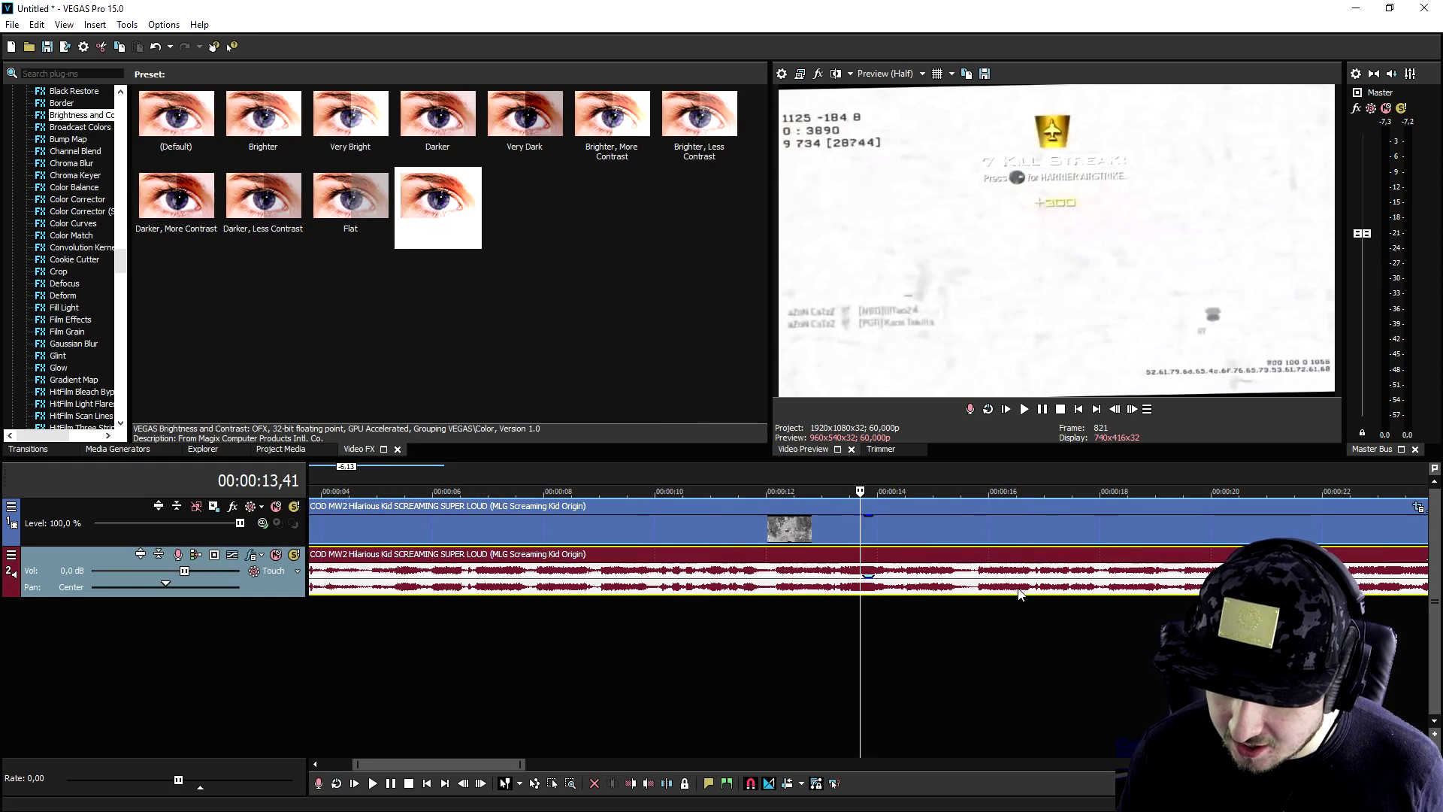
Split the gameplay clip at the playhead with S.
key(s)
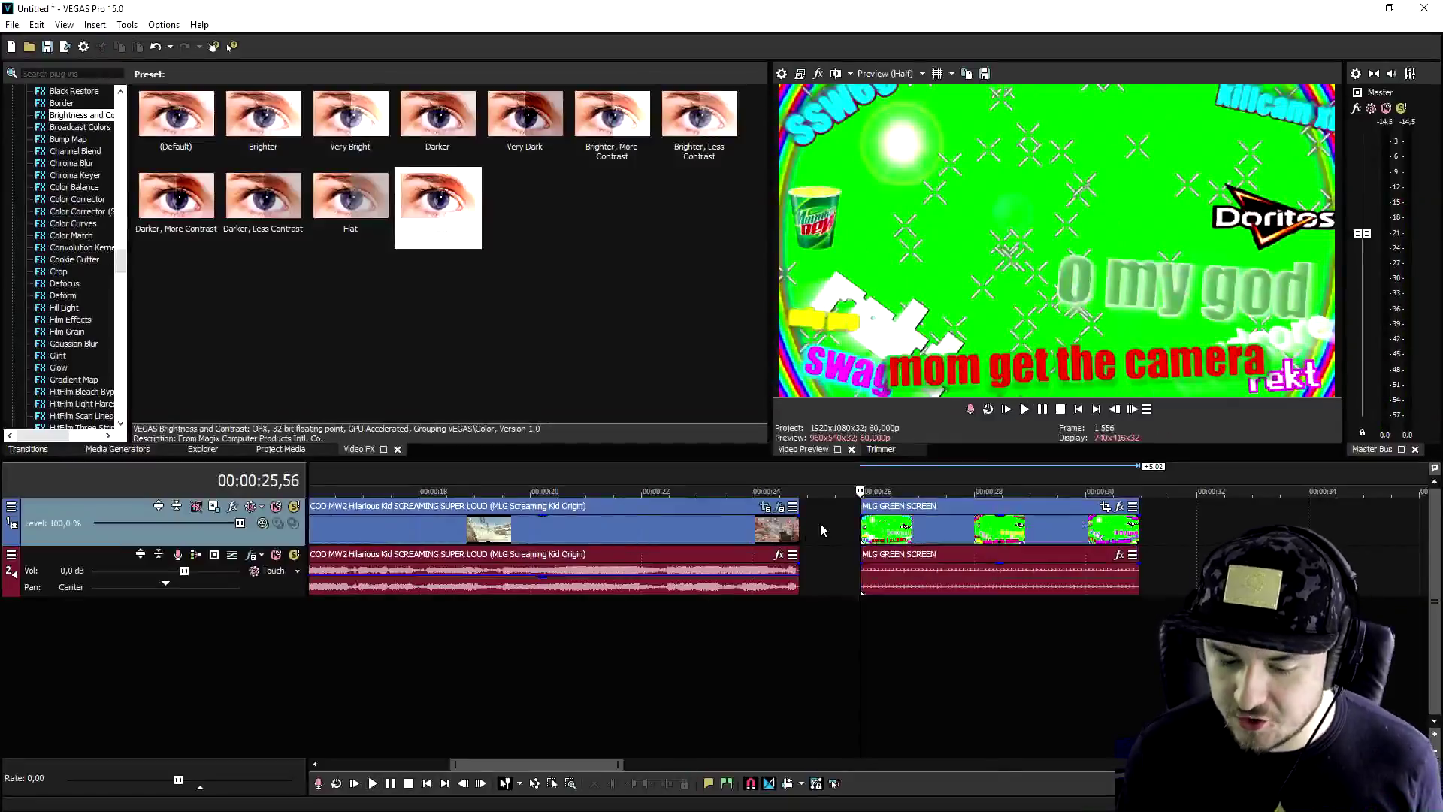
Move MLG GREEN SCREEN video to a new top track, audio to a new bottom track, starting near 13 s.
click(935, 647)
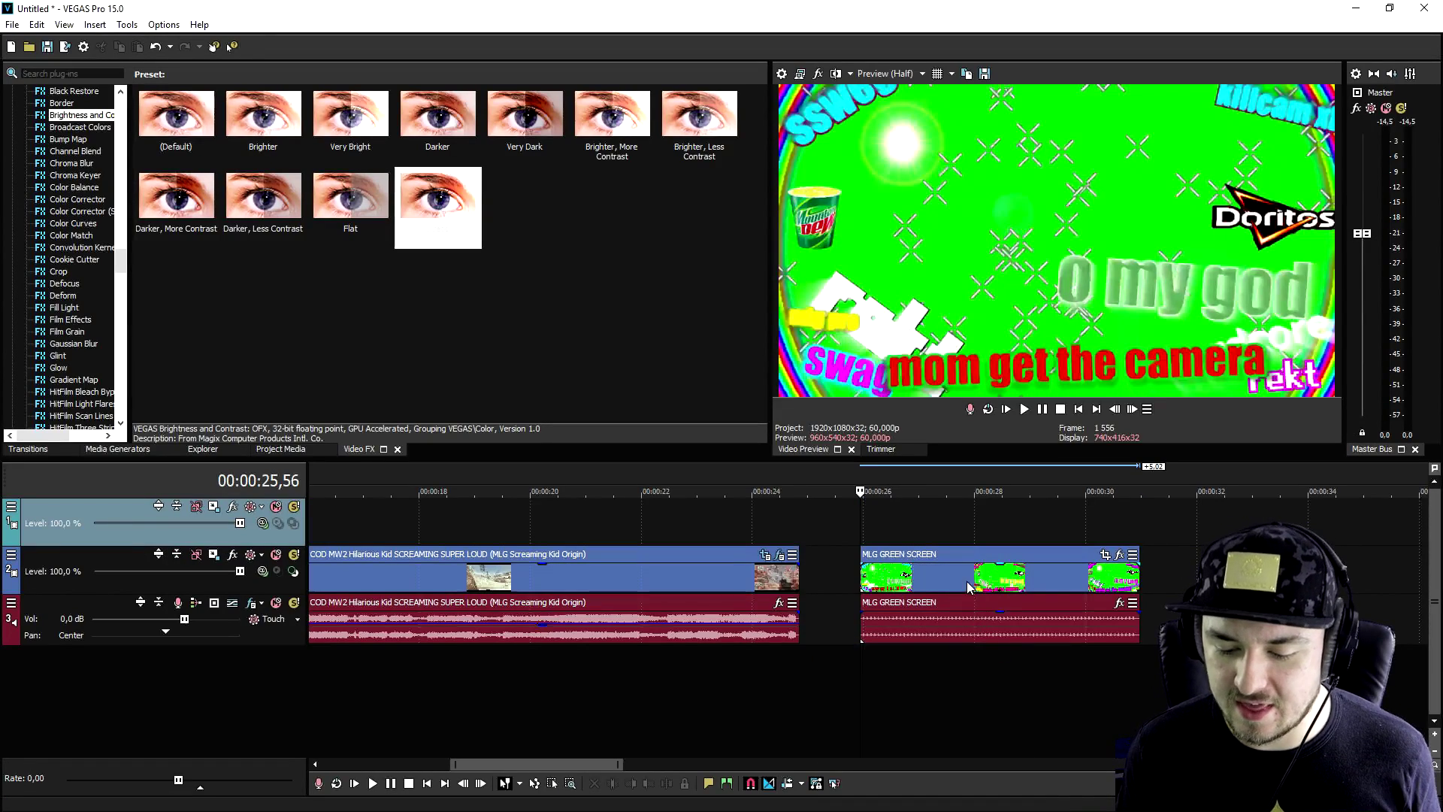
drag(939, 571, 940, 522)
scroll(841, 538, down, 5)
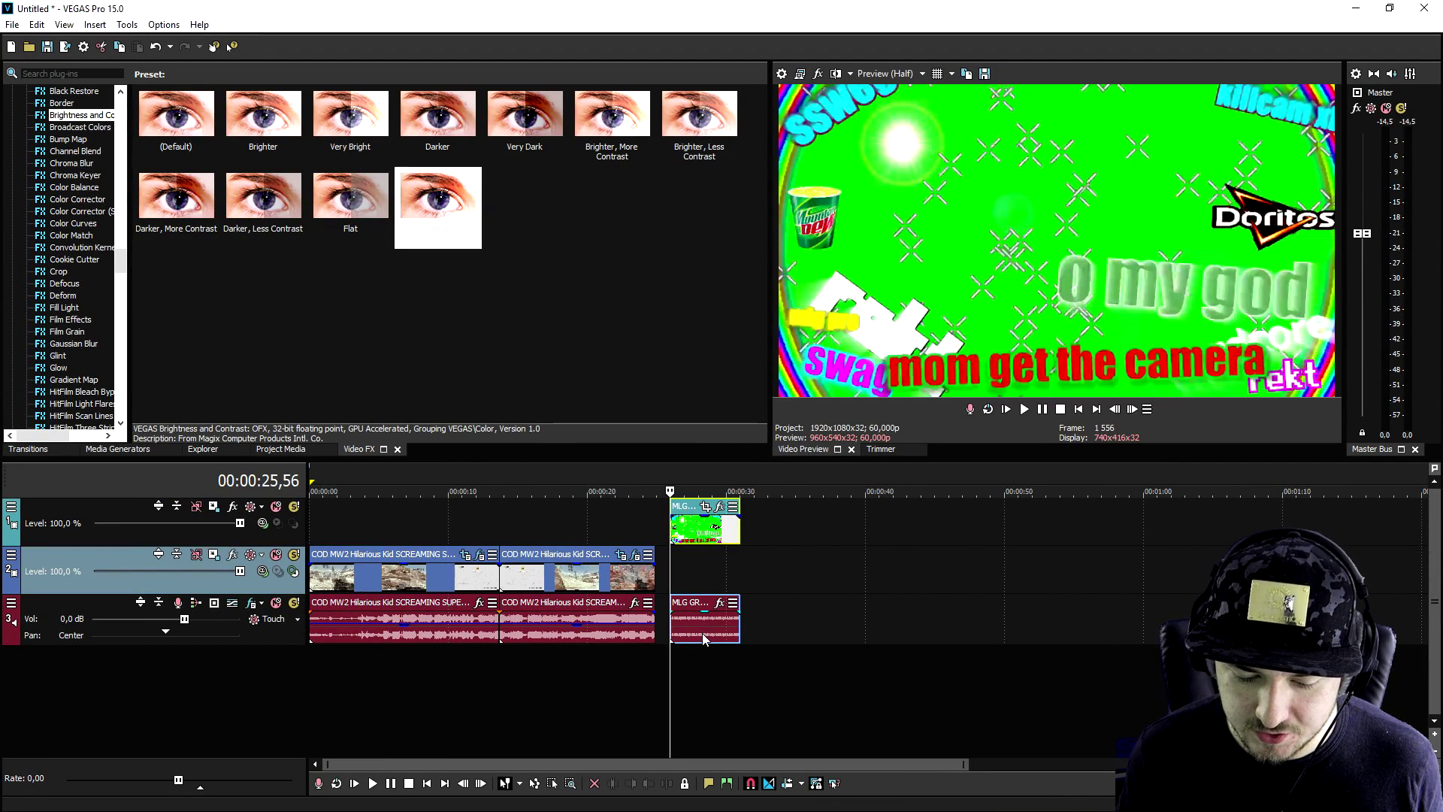
drag(701, 632, 702, 669)
drag(700, 529, 528, 528)
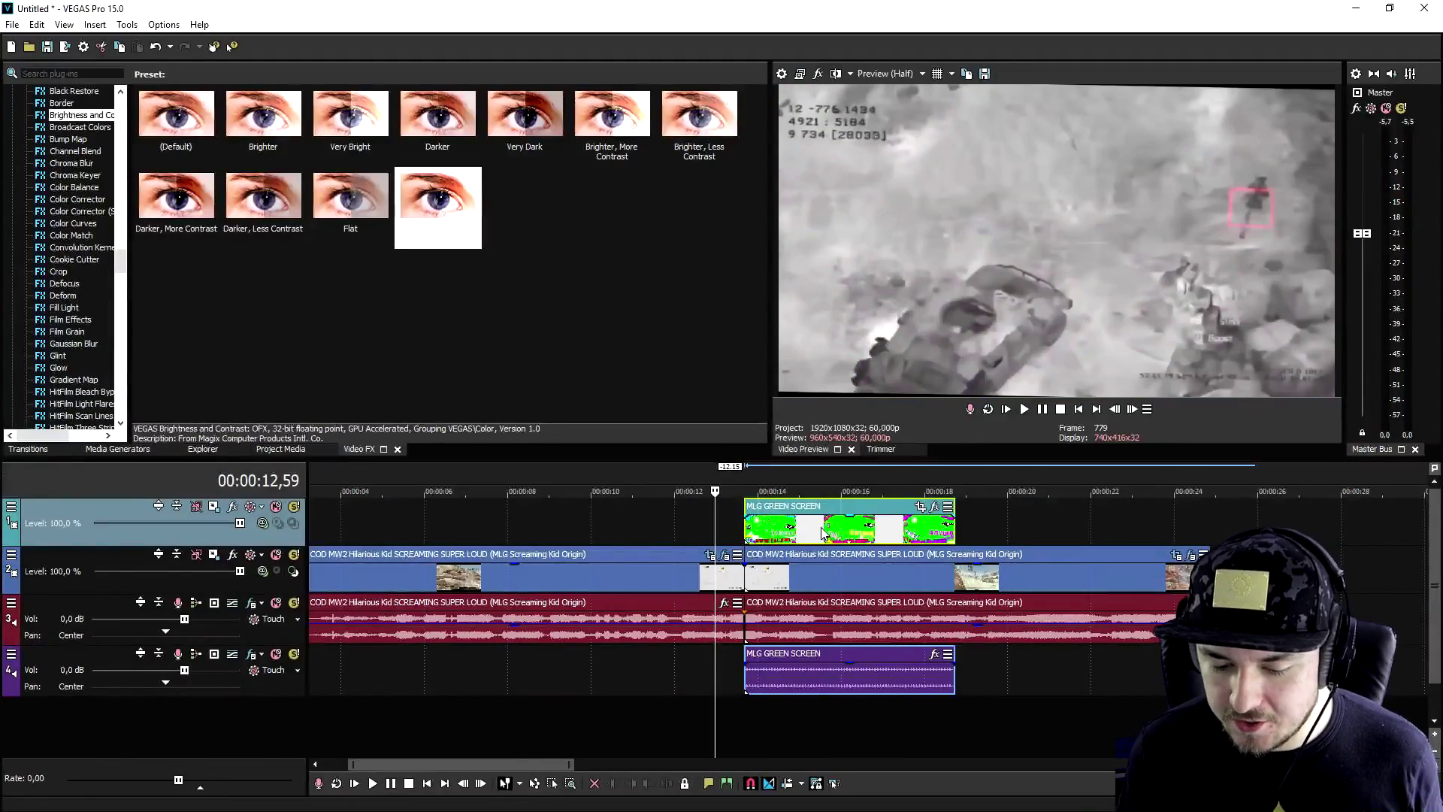
click(821, 533)
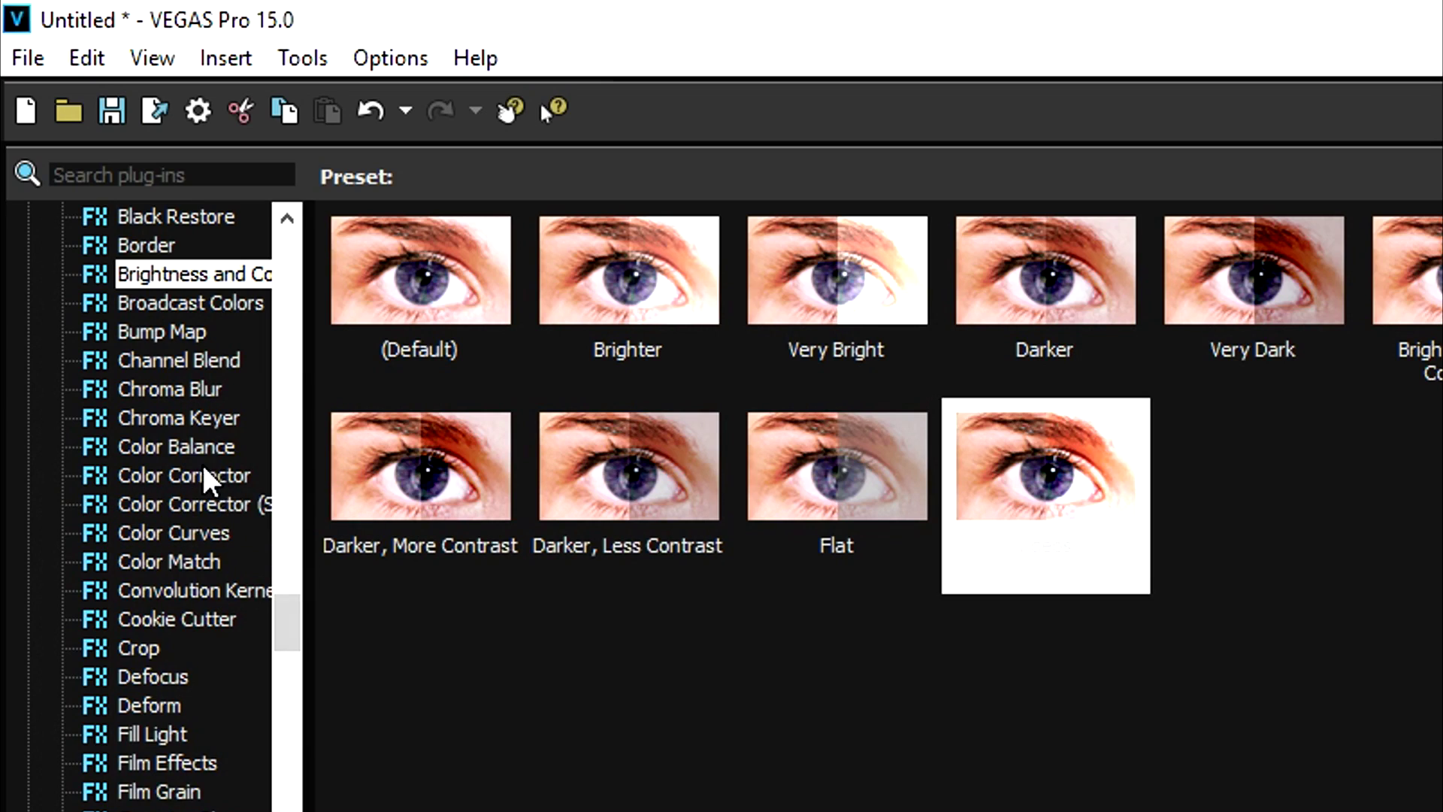
Apply the Chroma Keyer (Default) preset to the MLG GREEN SCREEN clip.
click(211, 421)
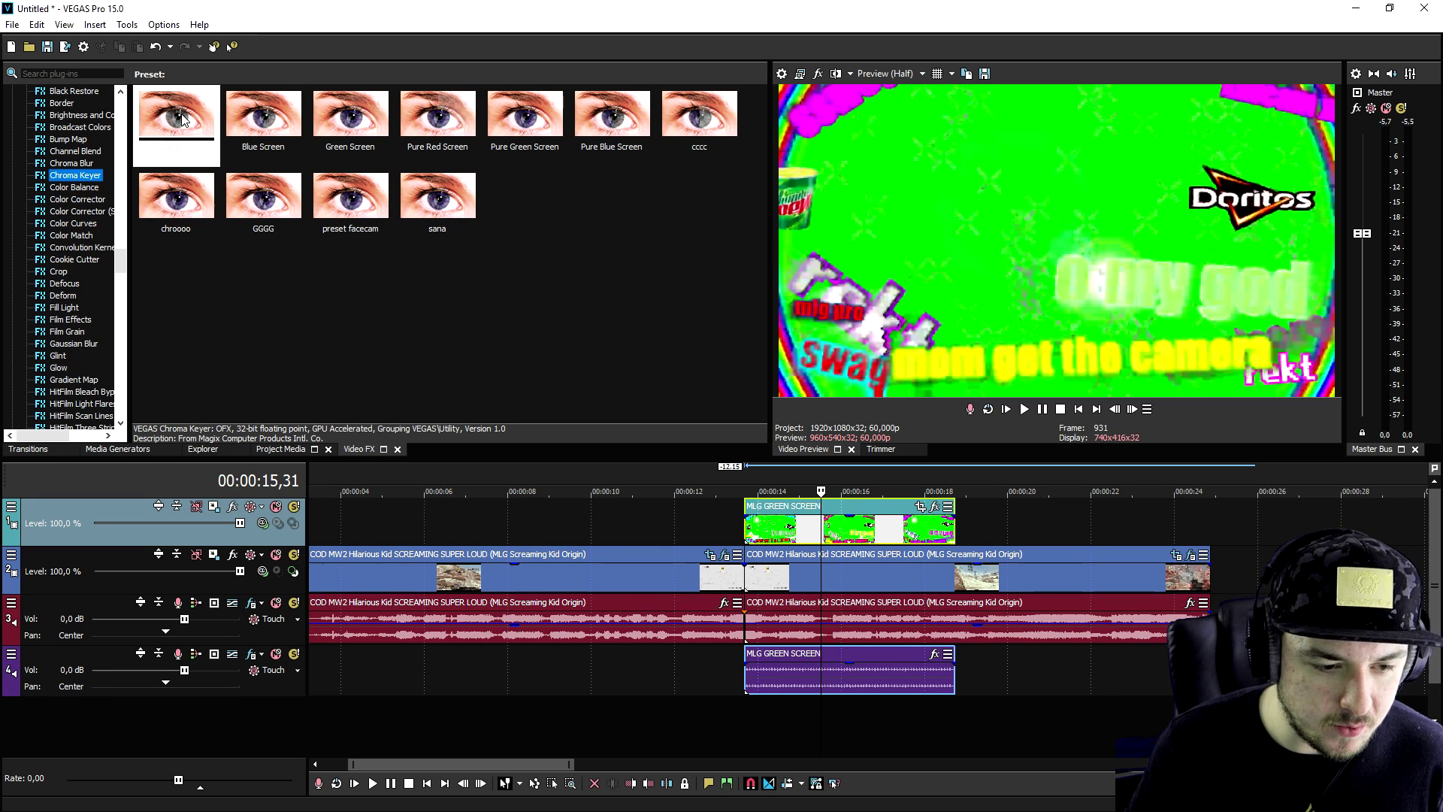
drag(183, 121, 864, 526)
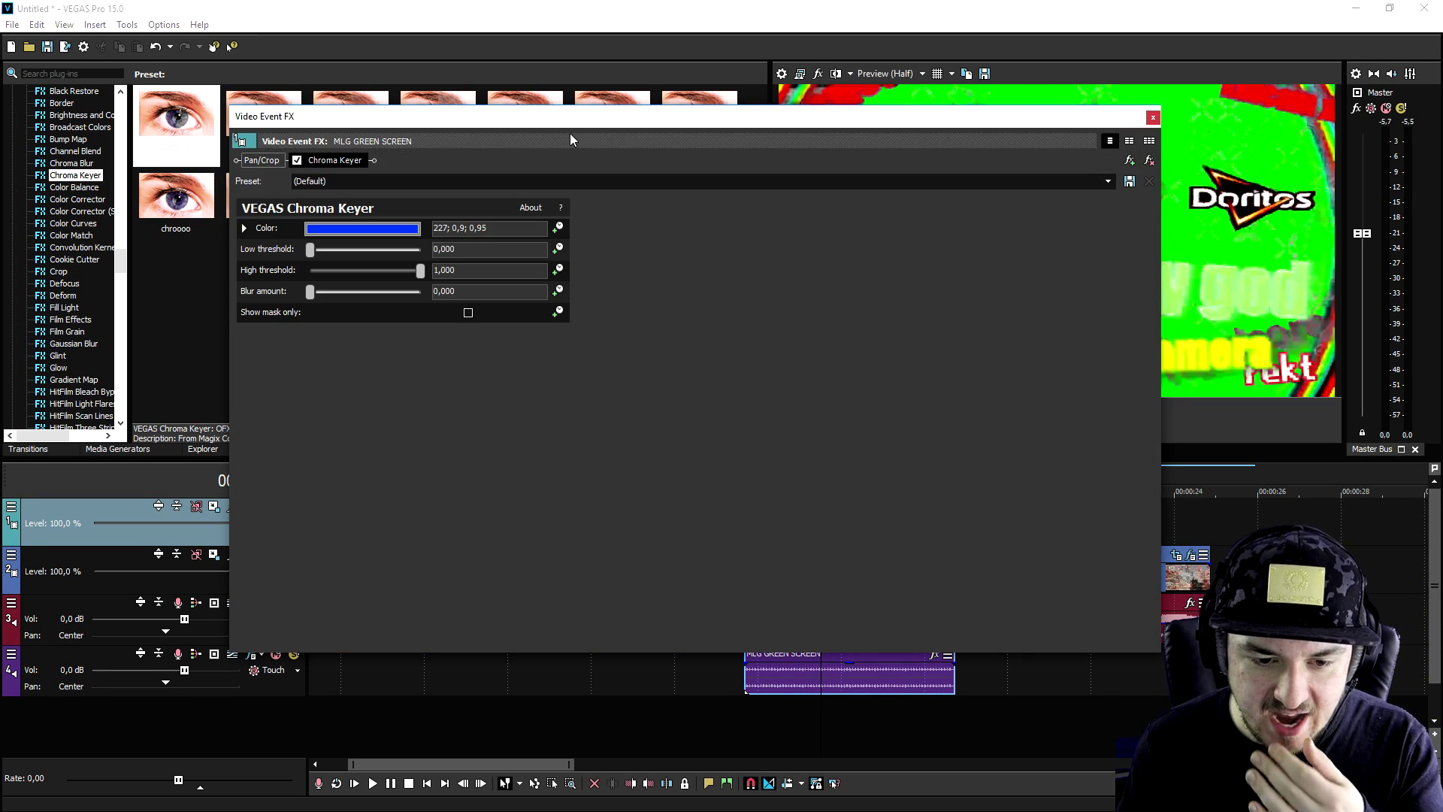
drag(570, 138, 765, 465)
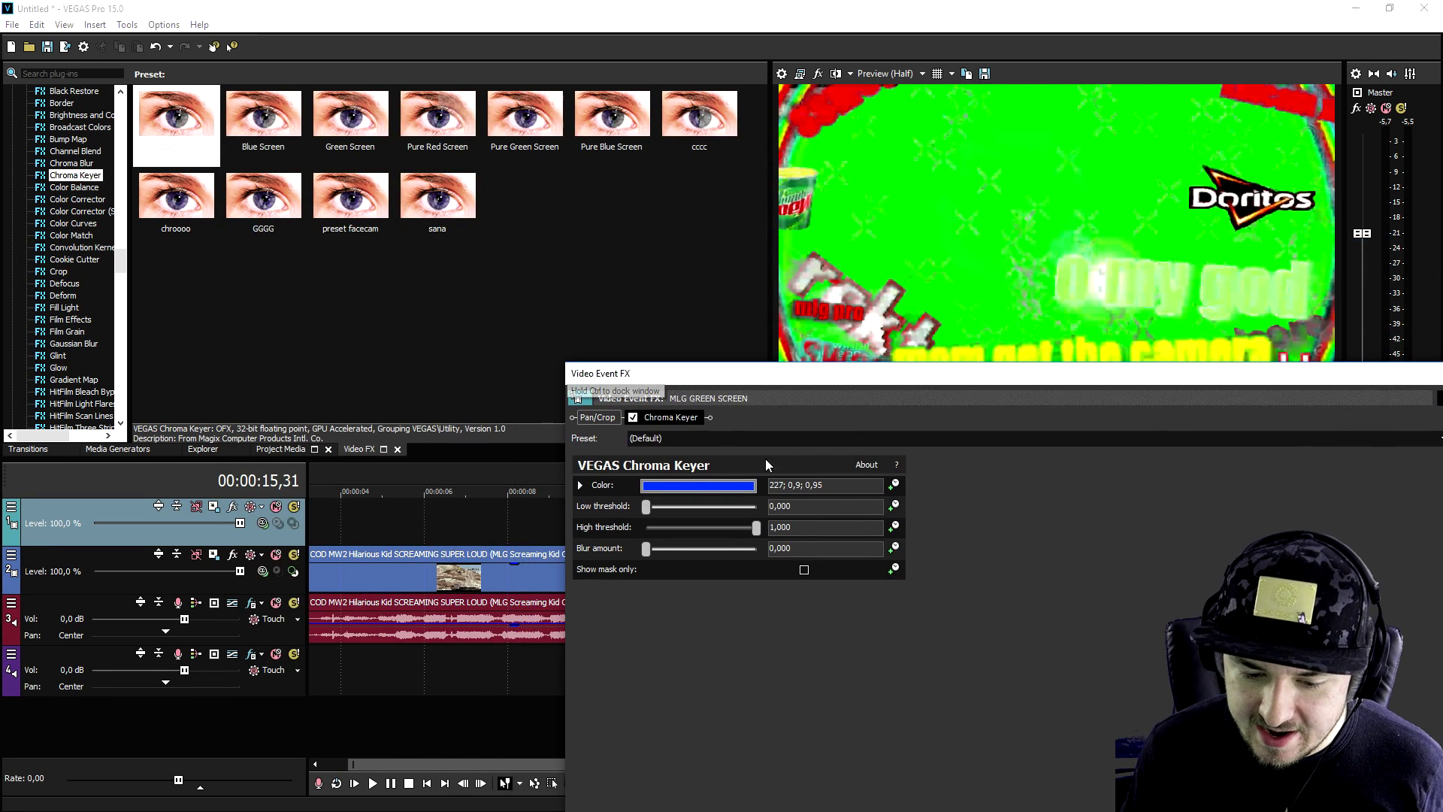
Sample the green backdrop as the key colour and close the effect settings.
click(662, 486)
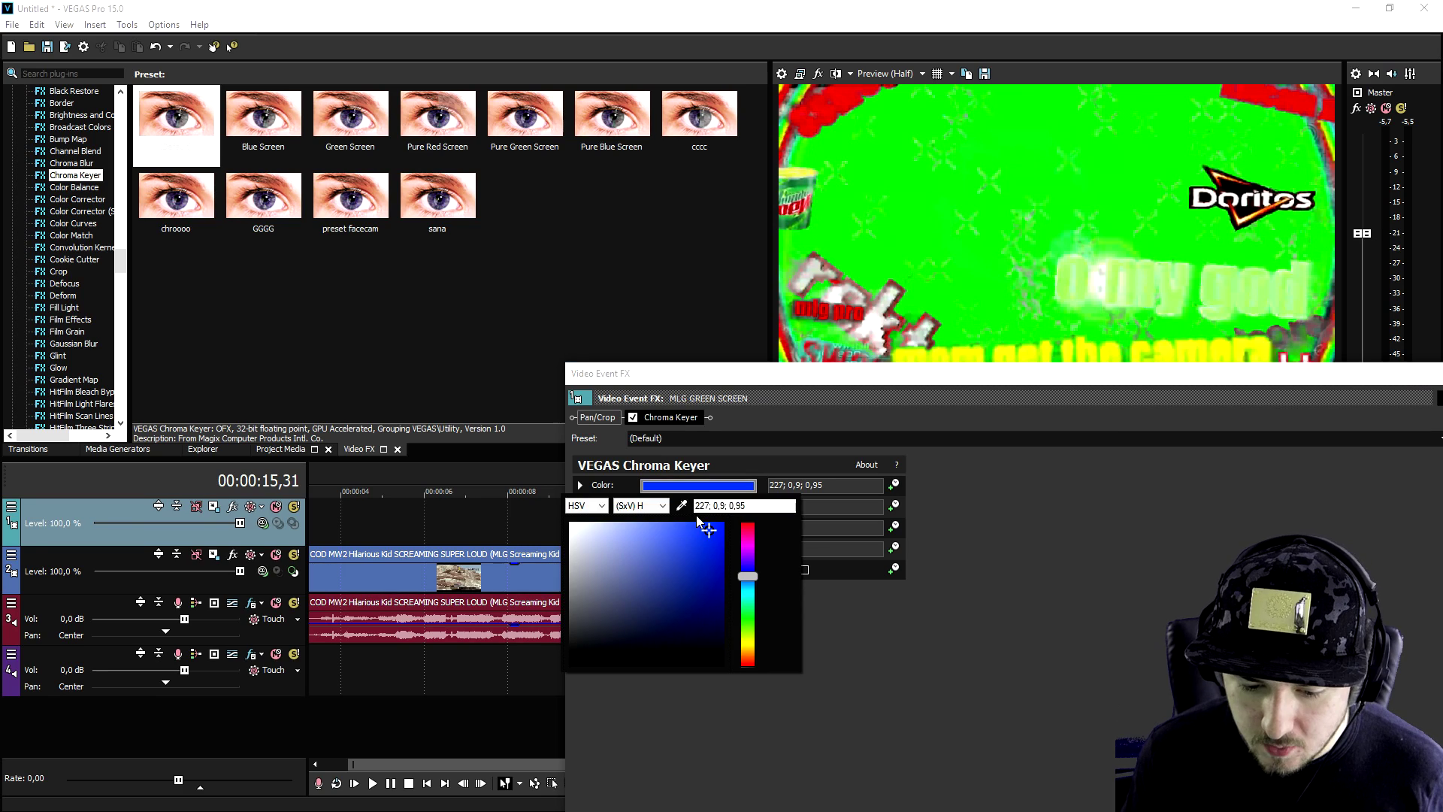
click(932, 203)
key(Escape)
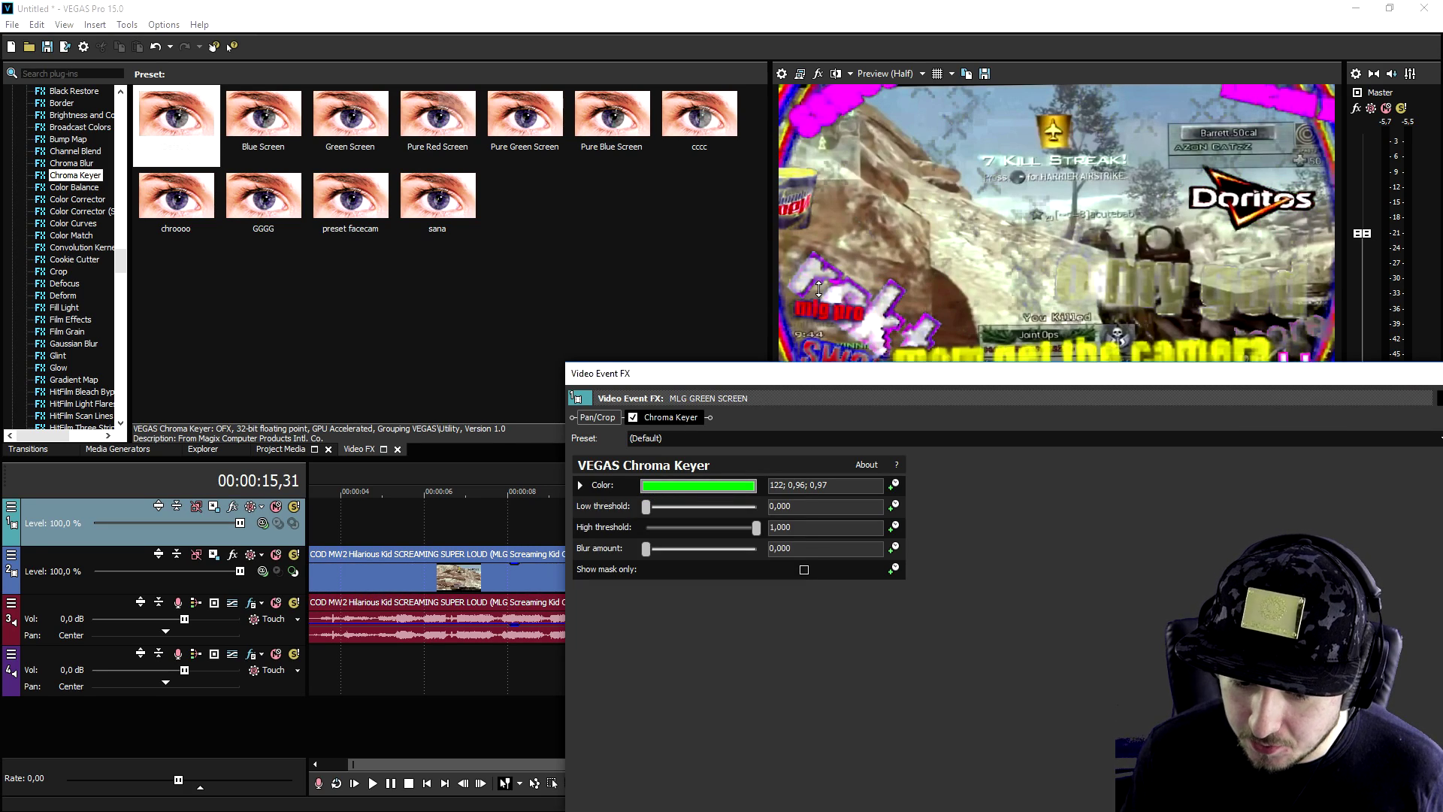
drag(1064, 377, 757, 399)
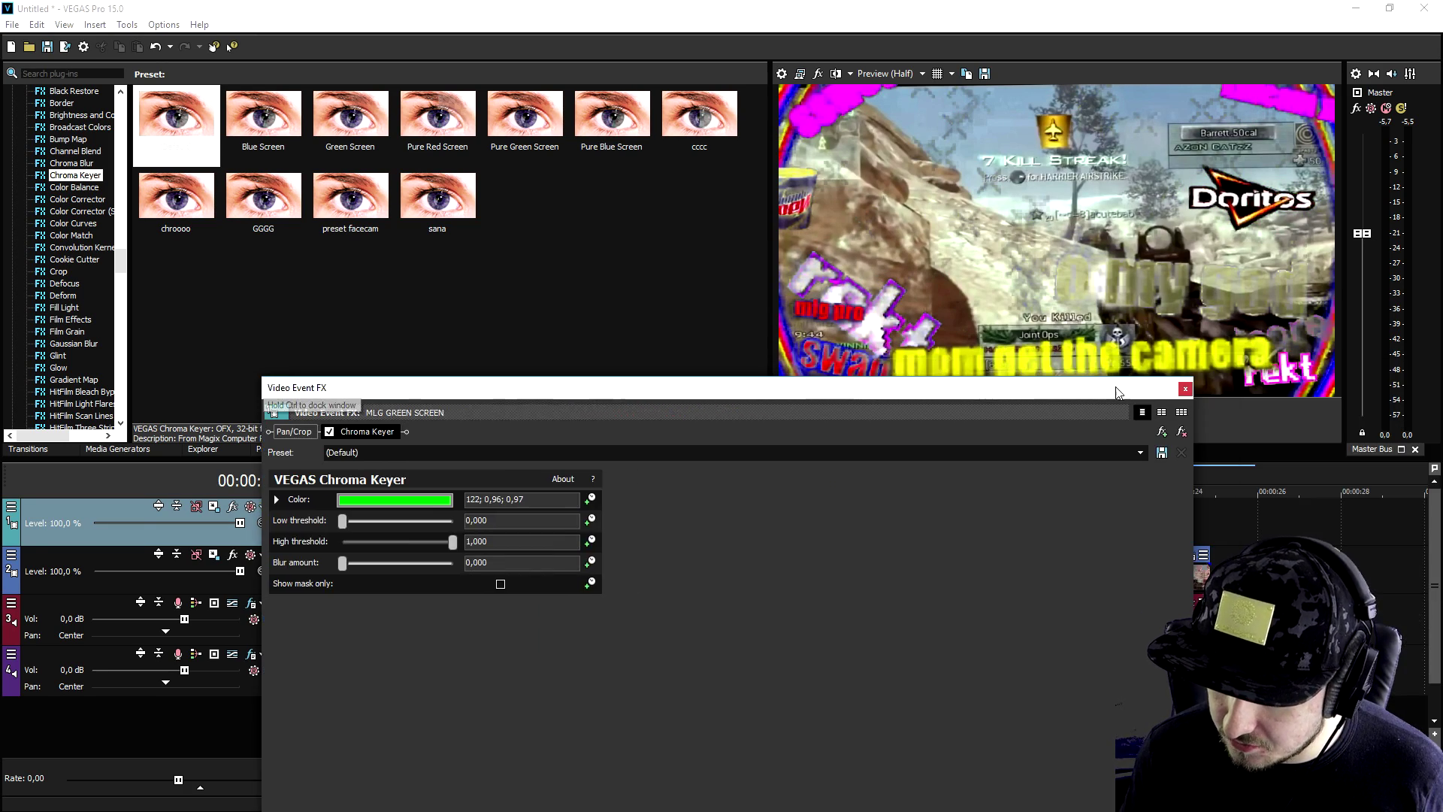
click(1185, 396)
click(710, 484)
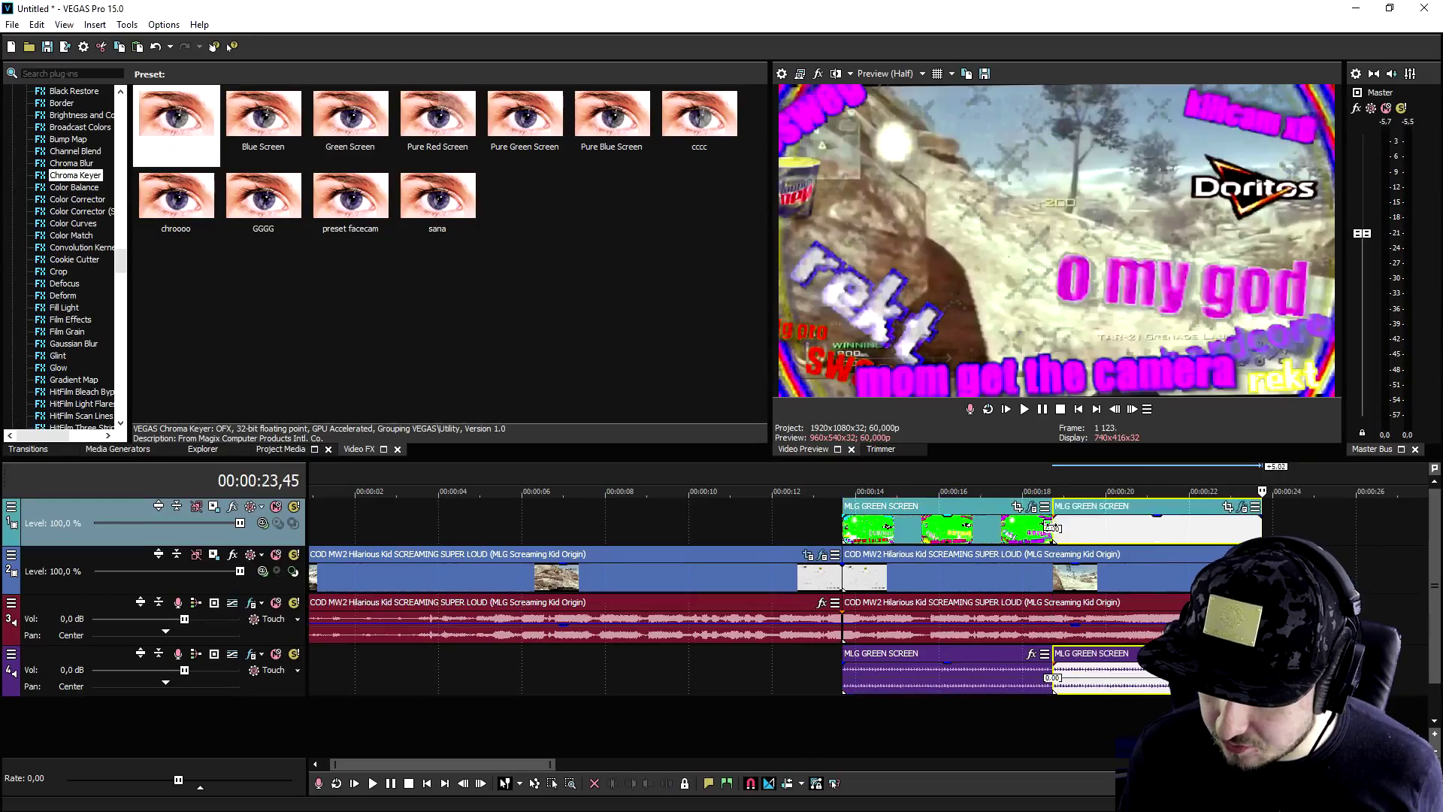
Play back the keyed MLG overlay from about 18 seconds, then restart playback.
click(1034, 474)
key(space)
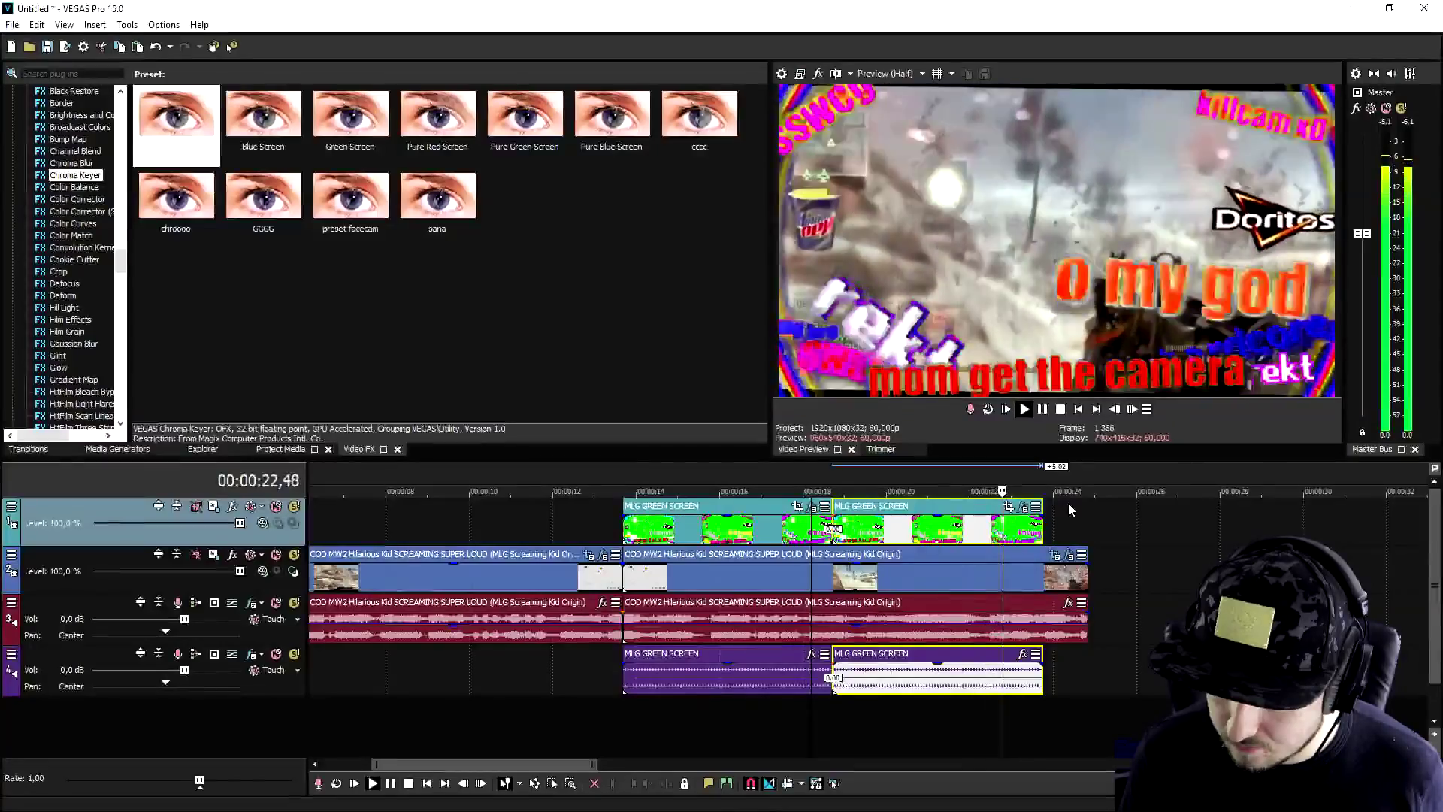
key(space)
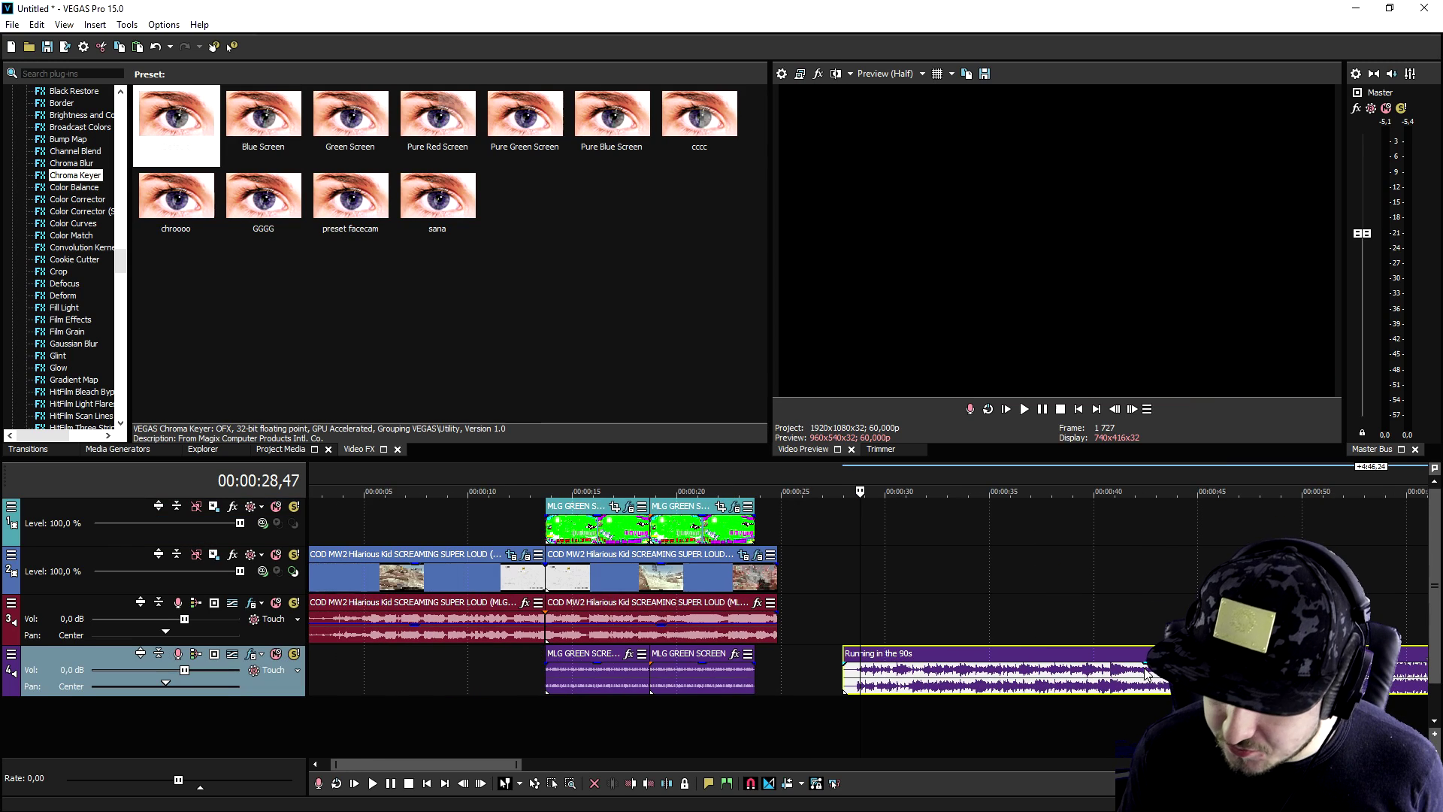
key(space)
Audition the Running in the 90s song around 1:05, 2:46 and 2:53.
scroll(974, 682, down, 3)
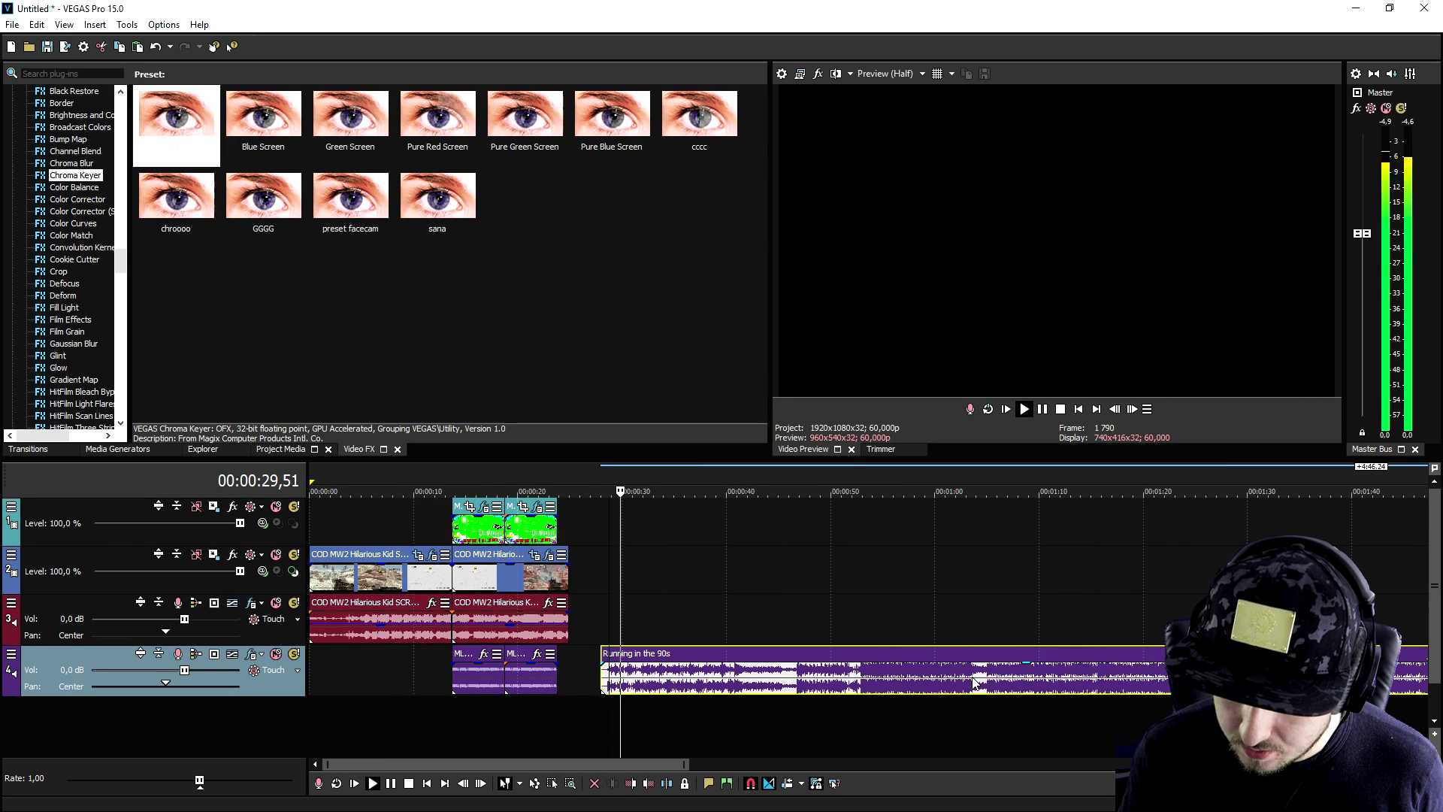
key(space)
scroll(975, 682, down, 3)
click(654, 571)
key(space)
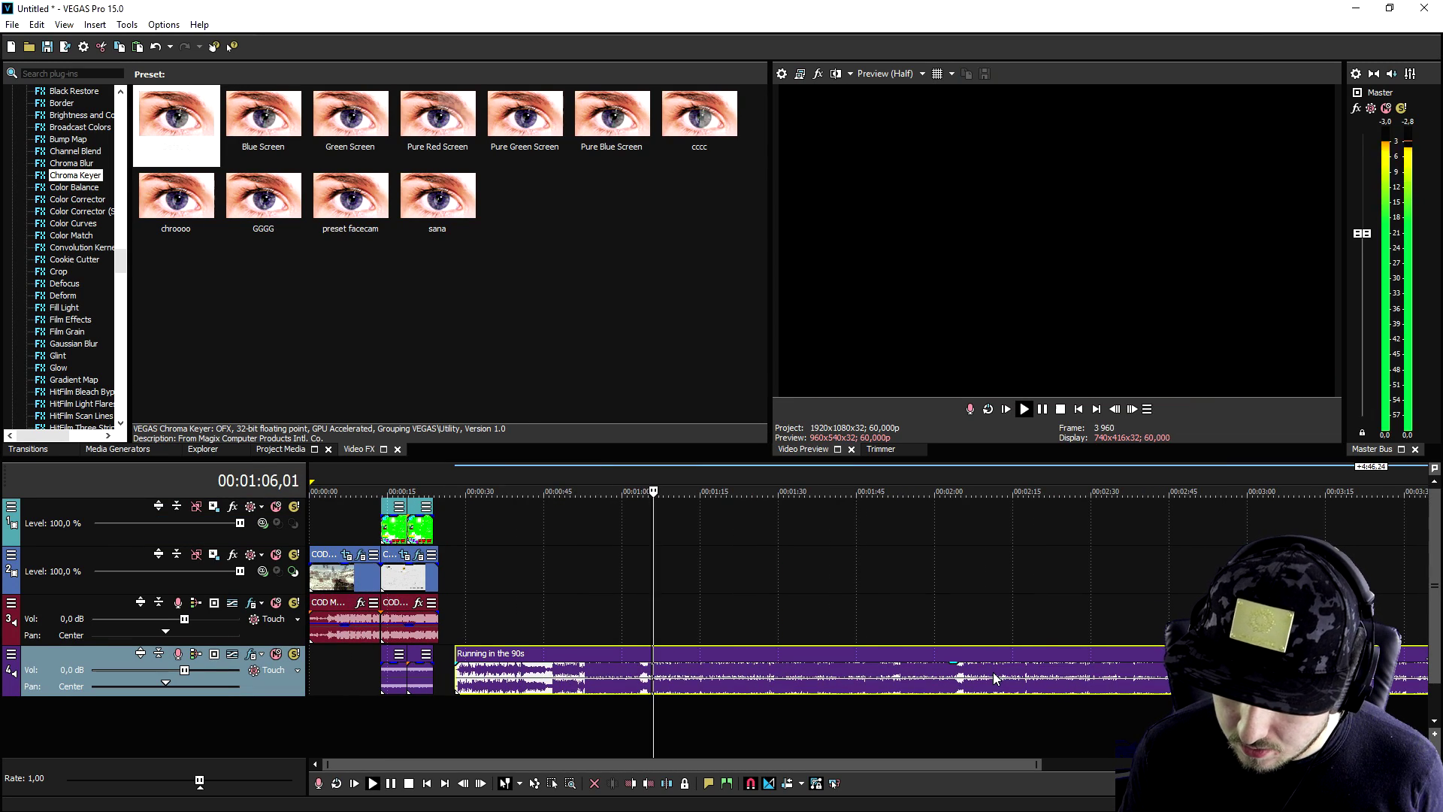
scroll(938, 568, down, 2)
key(space)
click(950, 489)
key(space)
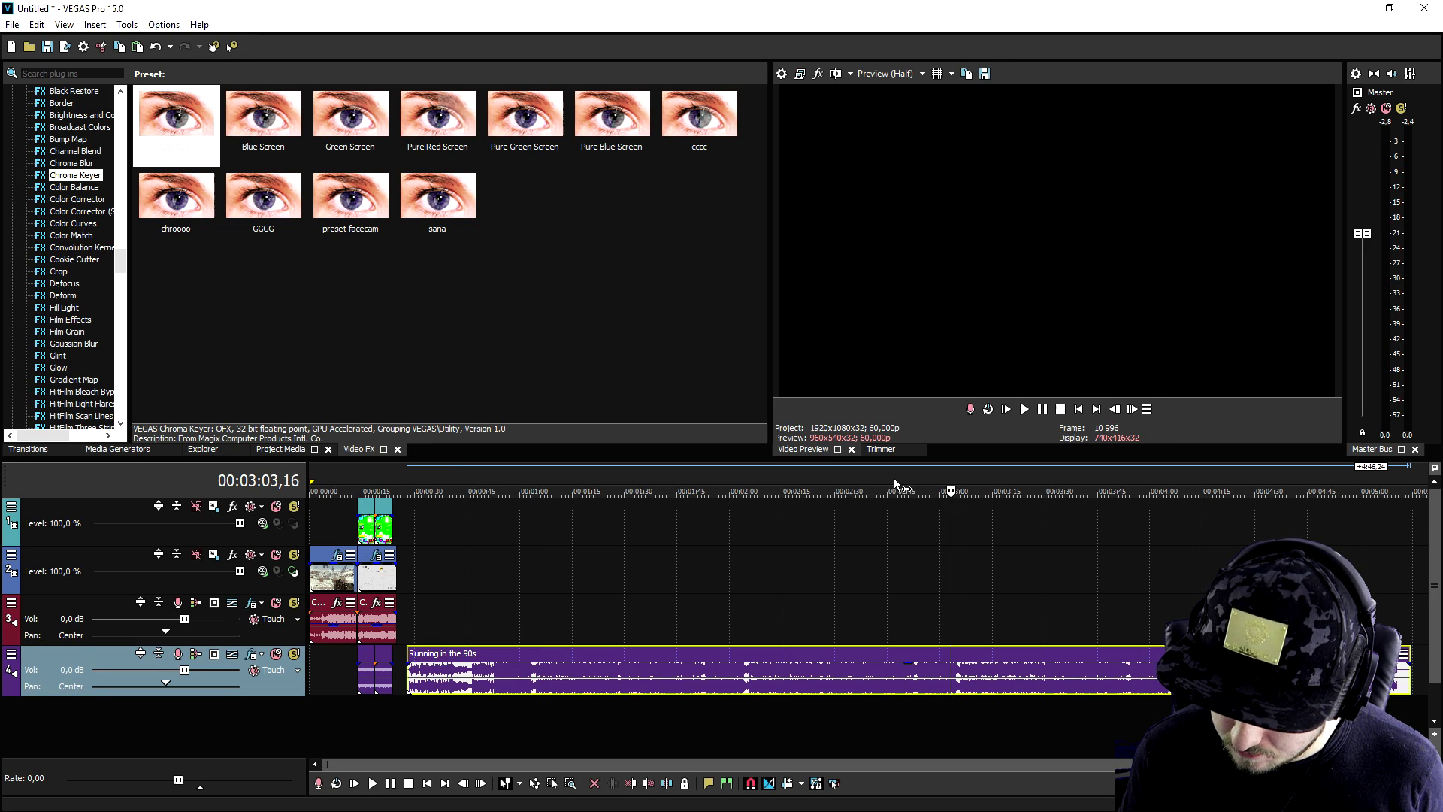
click(895, 490)
scroll(894, 526, up, 3)
key(space)
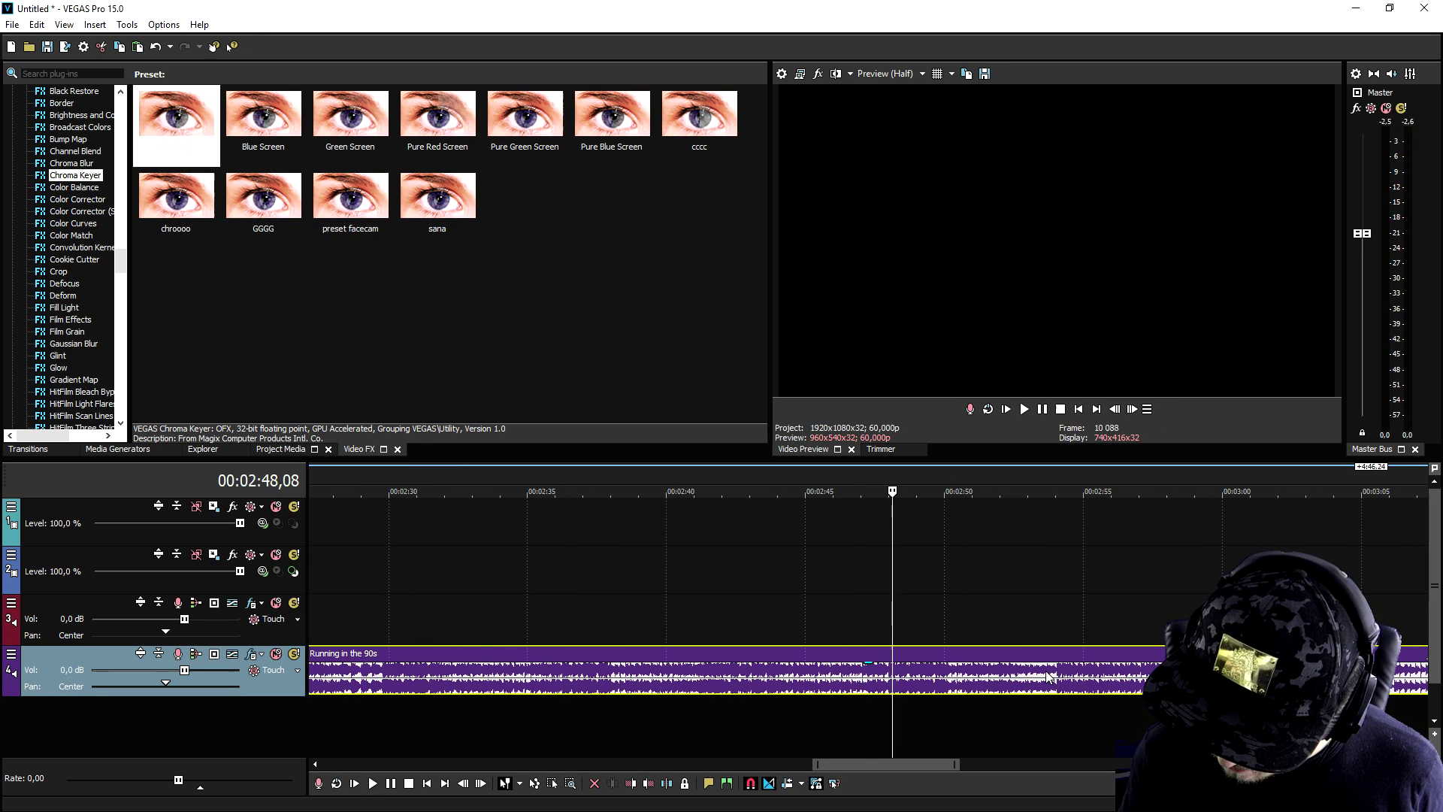
click(1039, 676)
scroll(889, 675, up, 3)
key(space)
key(space)
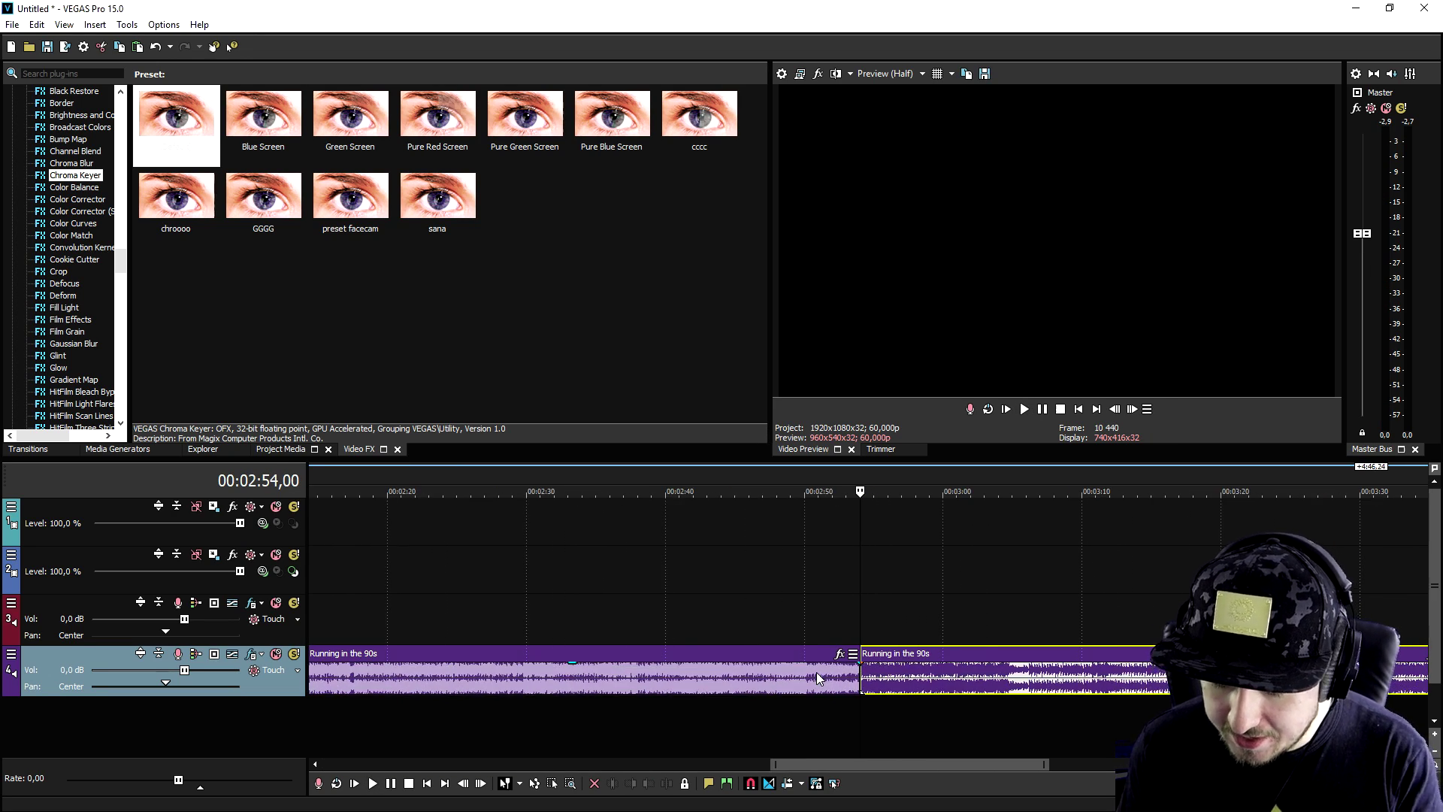
Move the Running in the 90s clip to start near 0:13, split at 0:19 and delete the remainder.
click(816, 672)
scroll(816, 672, down, 8)
drag(948, 682, 391, 733)
click(357, 722)
scroll(905, 725, up, 5)
click(840, 732)
key(s)
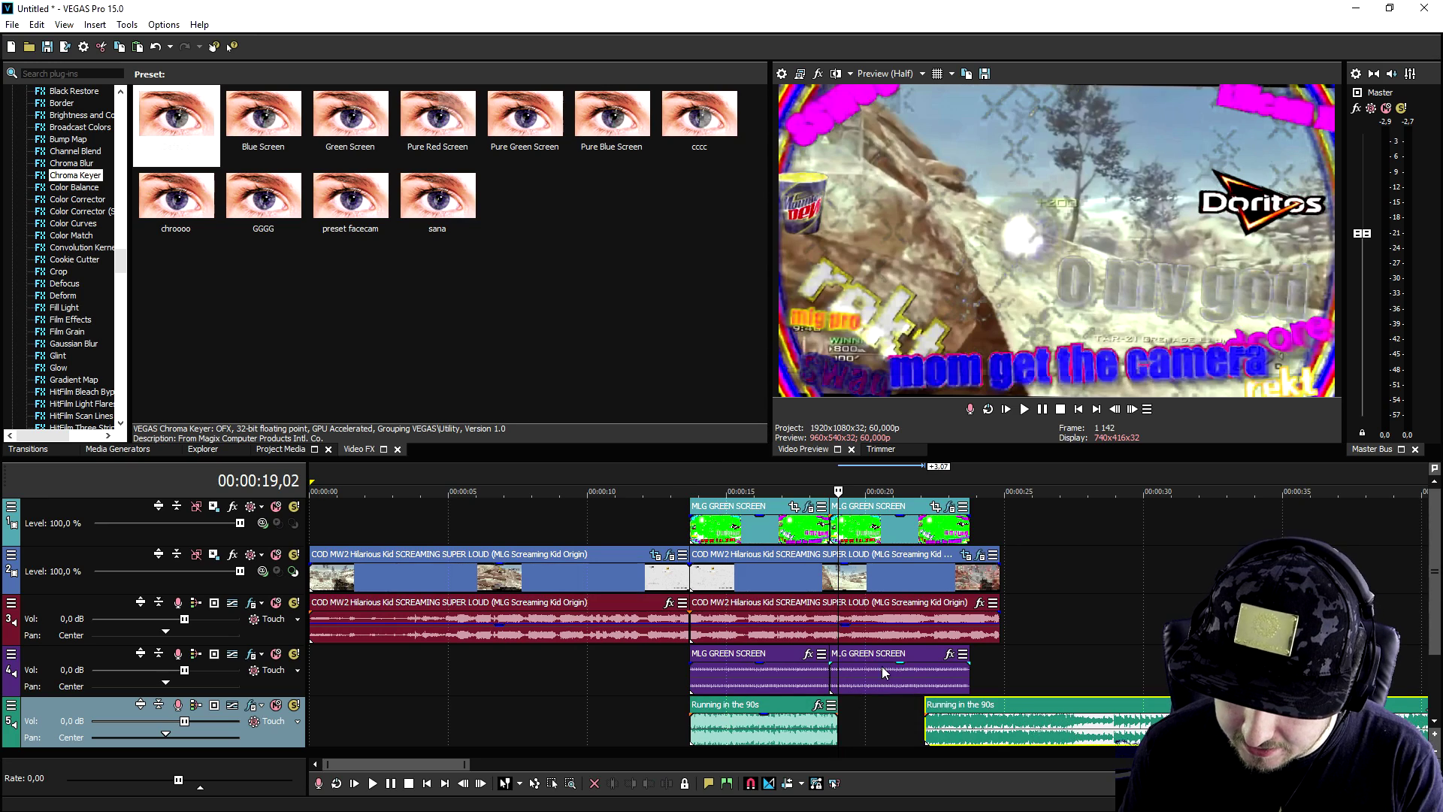
key(Delete)
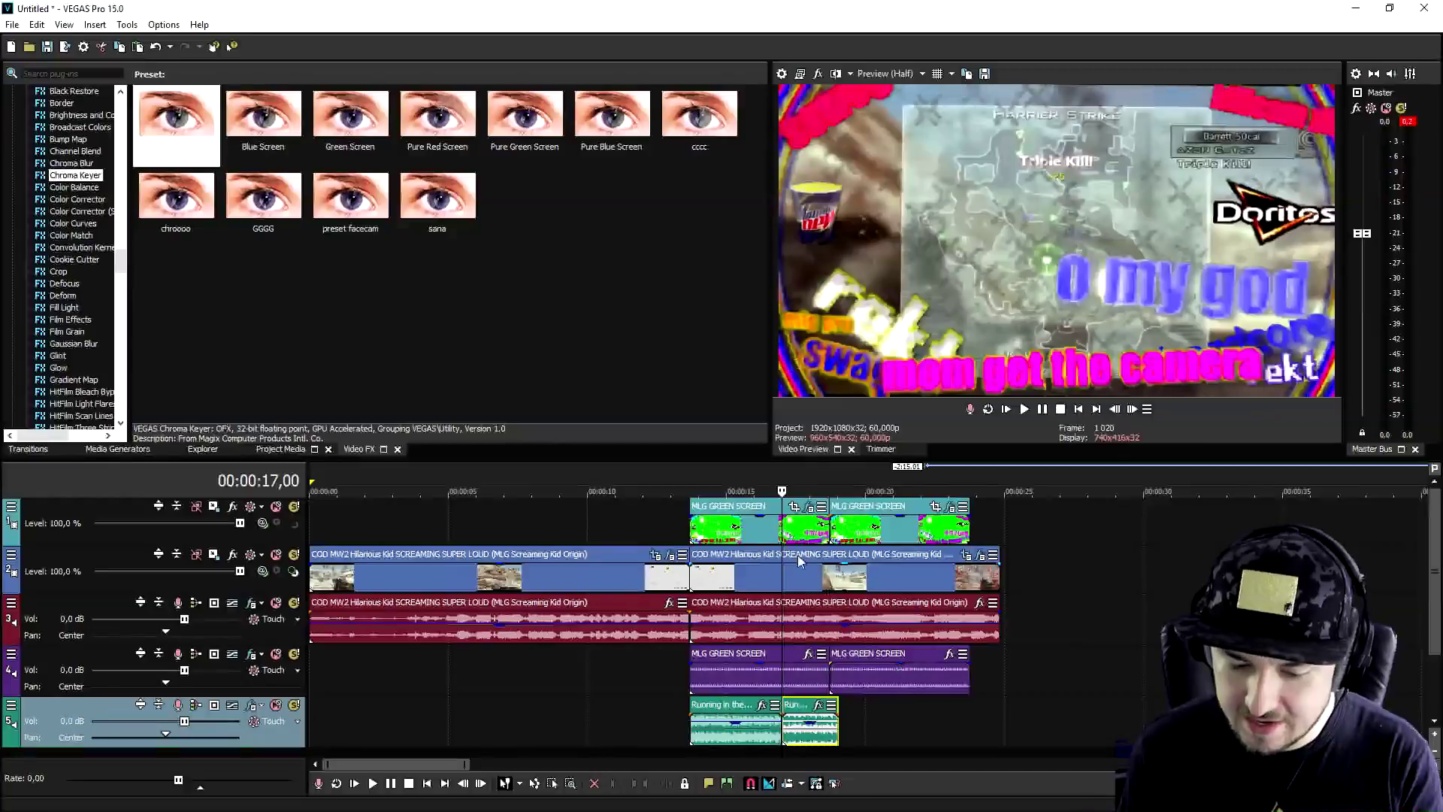
Play back from about 0:13 to review the overlay and music.
click(671, 487)
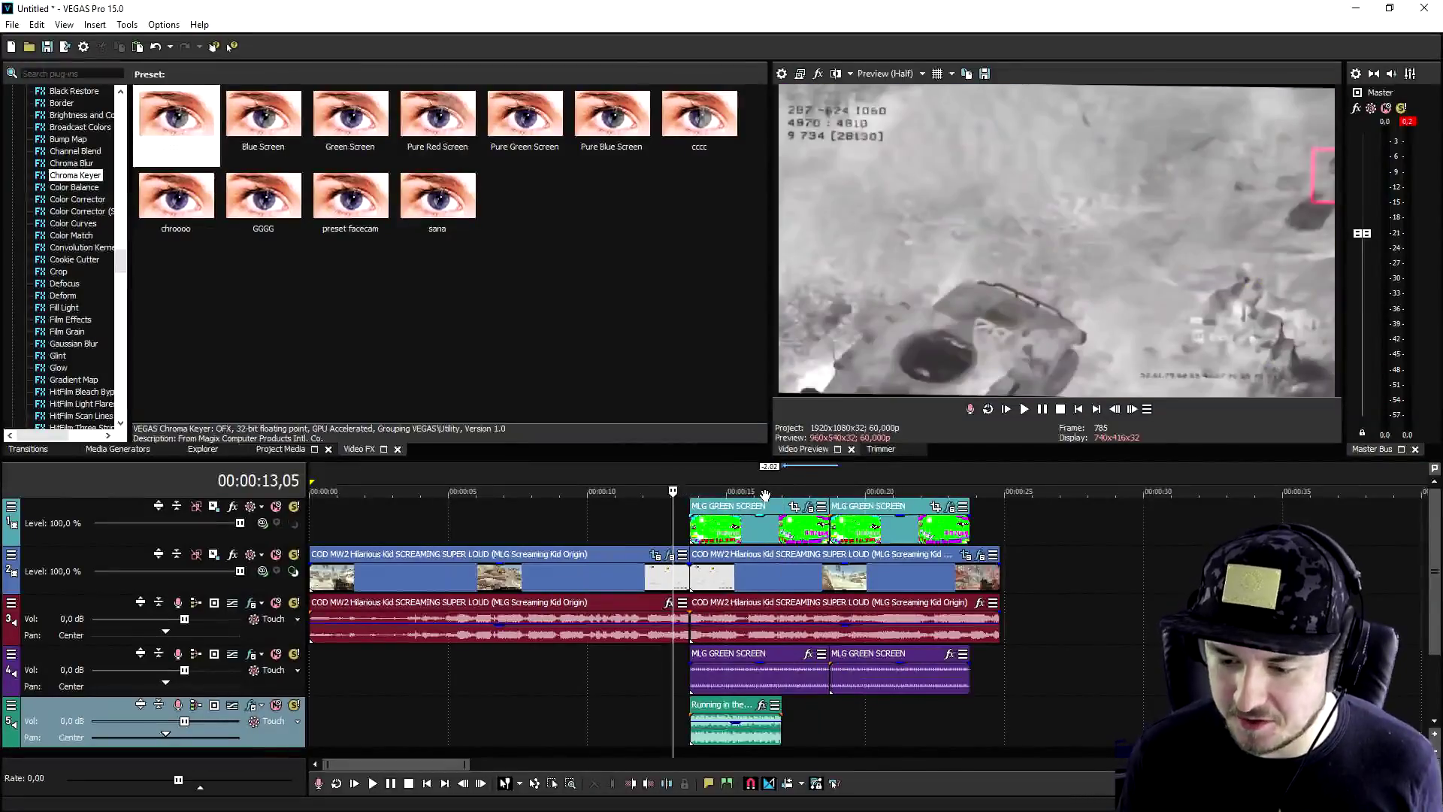
scroll(779, 492, up, 3)
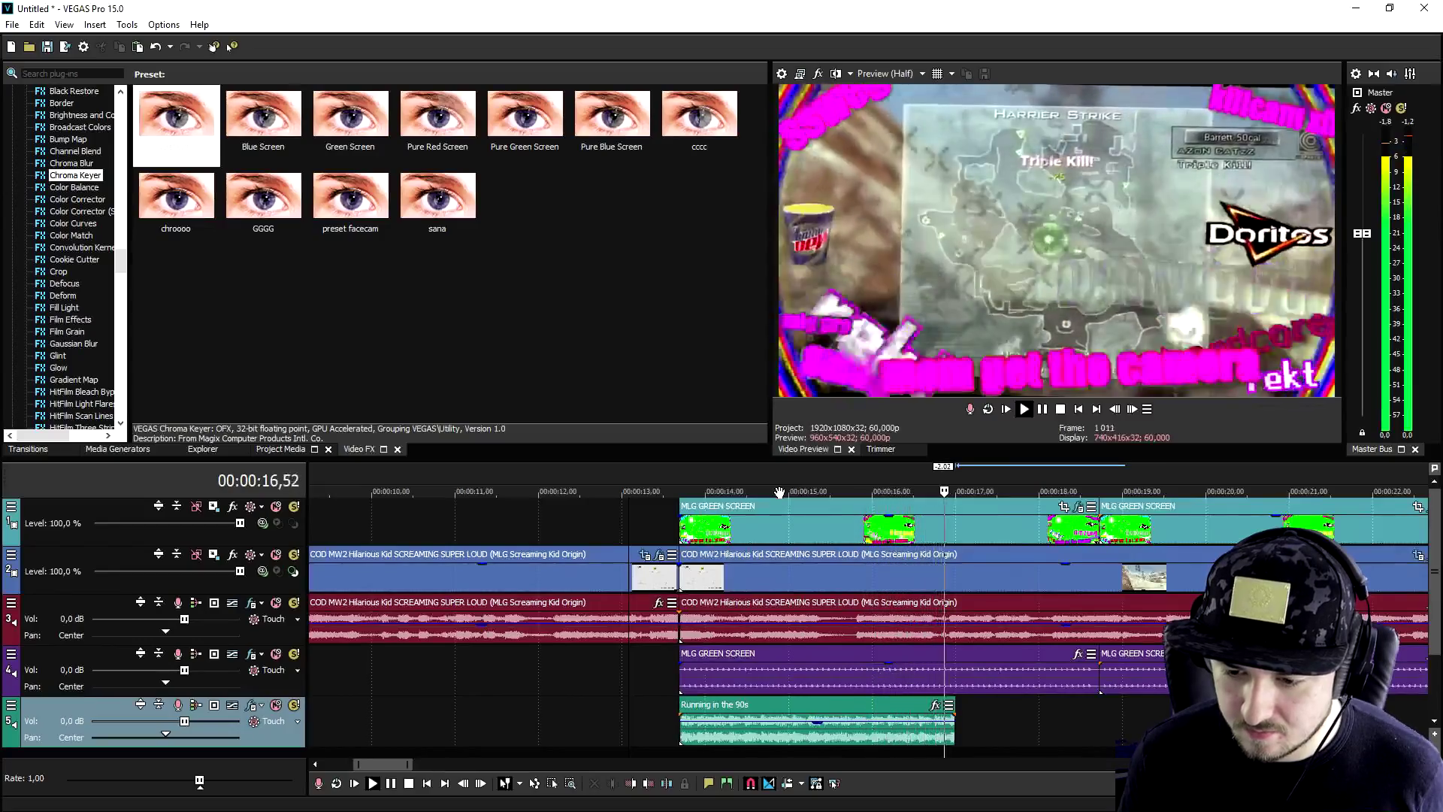
key(space)
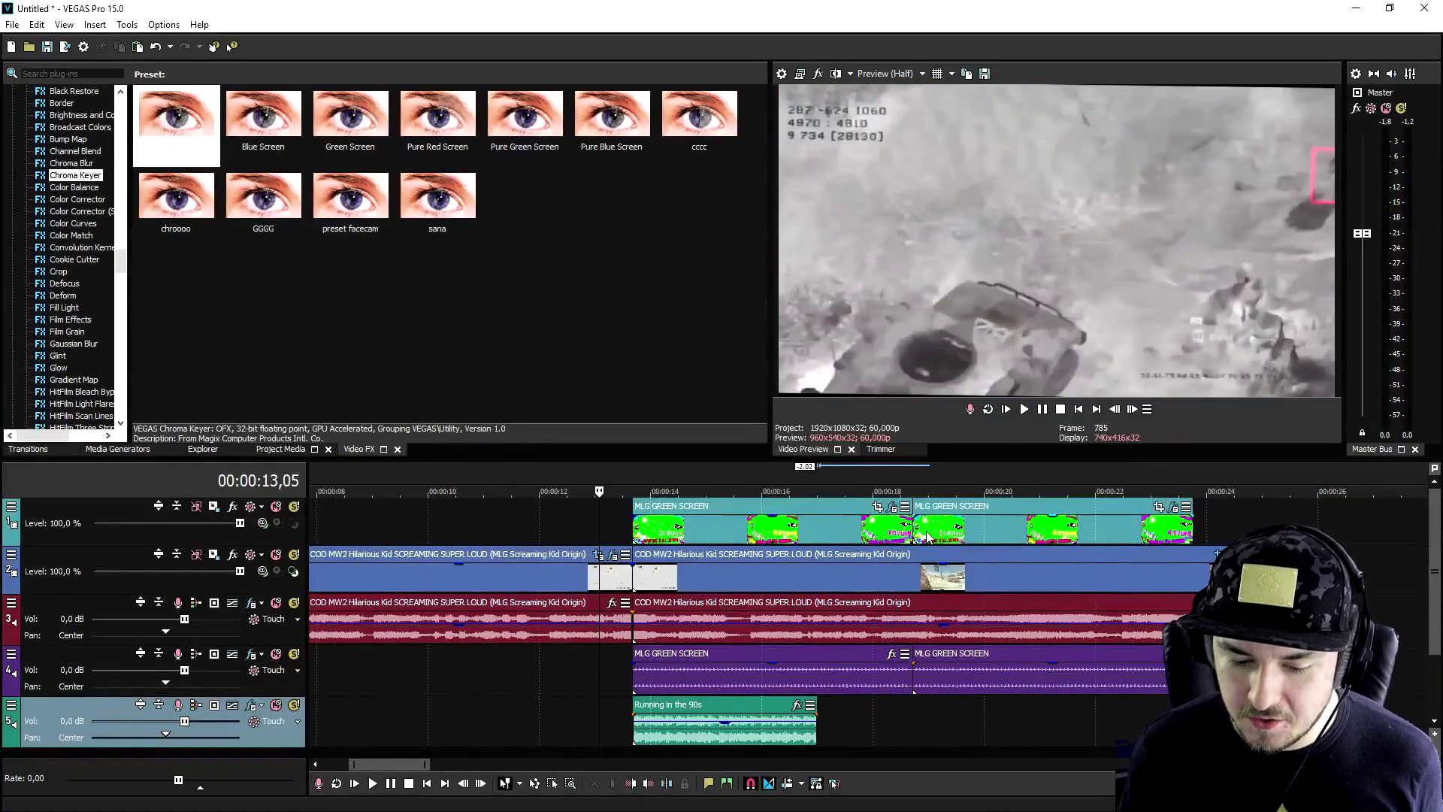
scroll(926, 530, down, 1)
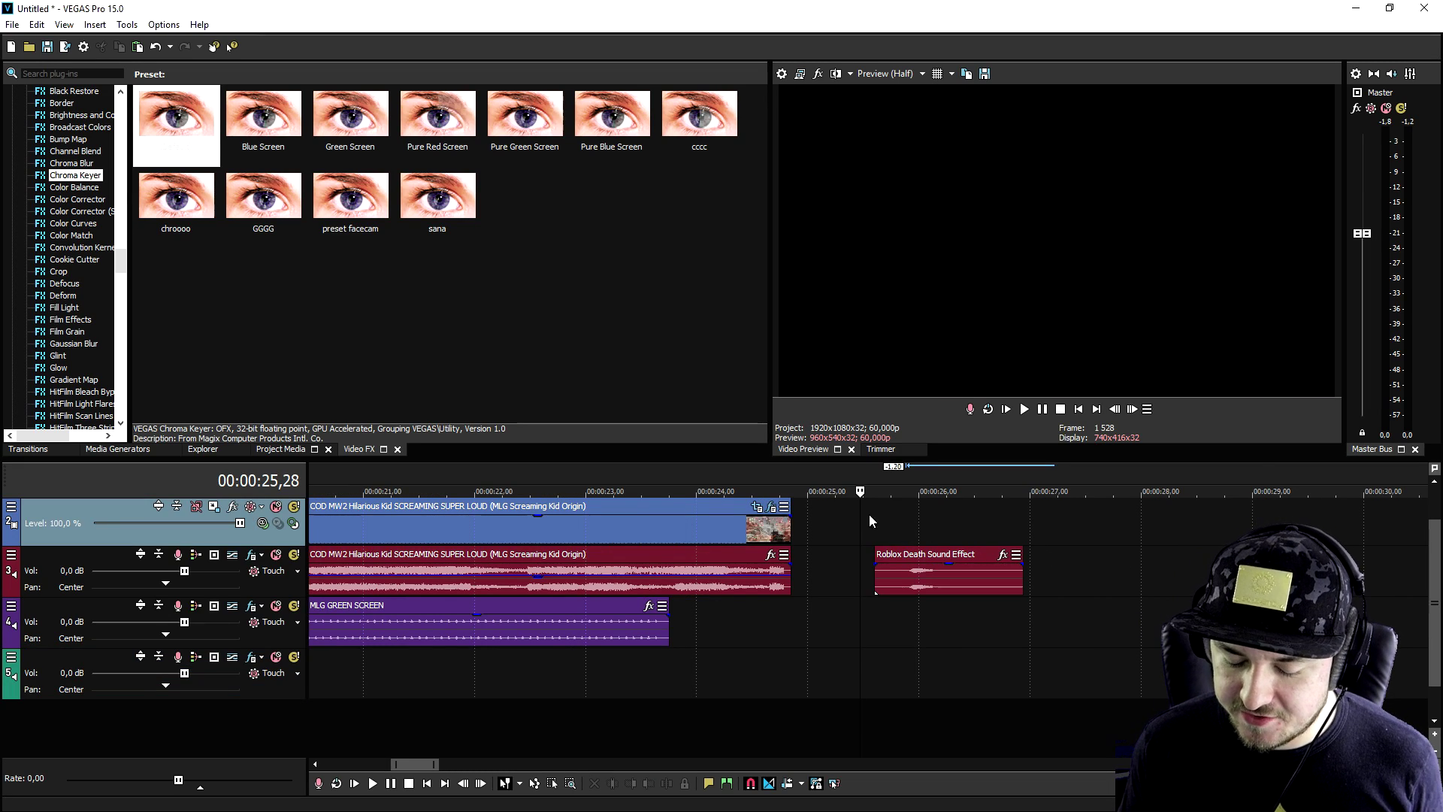
scroll(902, 556, up, 3)
Split the Roblox Death Sound Effect clip twice and delete the extra pieces, leaving a short blip.
key(space)
click(927, 579)
key(s)
key(s)
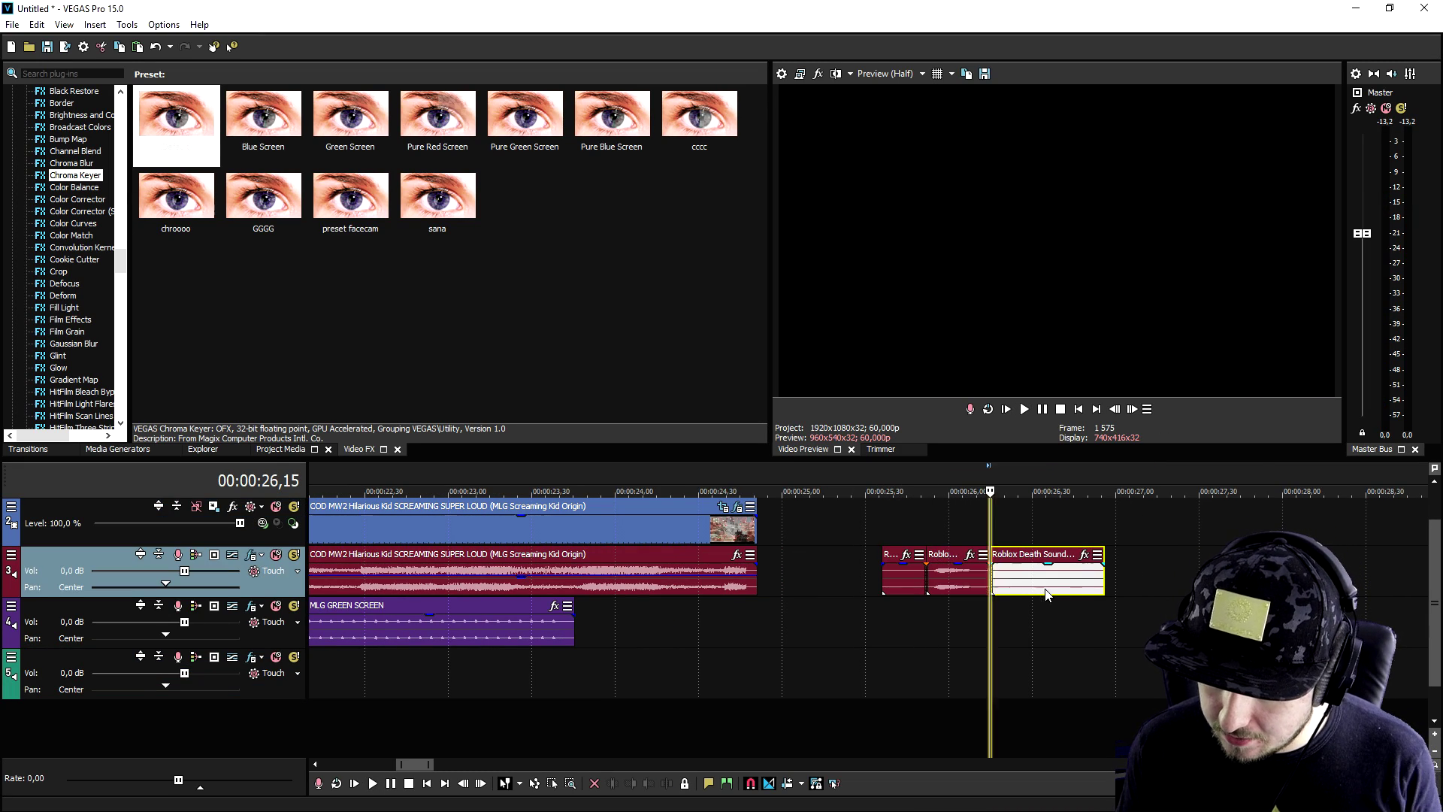
key(Delete)
click(896, 578)
key(Delete)
Move the Roblox blip to a new track at 0:13.5 and drag its right edge to repeat it.
scroll(746, 666, down, 5)
drag(955, 578, 367, 736)
scroll(796, 674, down, 2)
scroll(704, 709, up, 4)
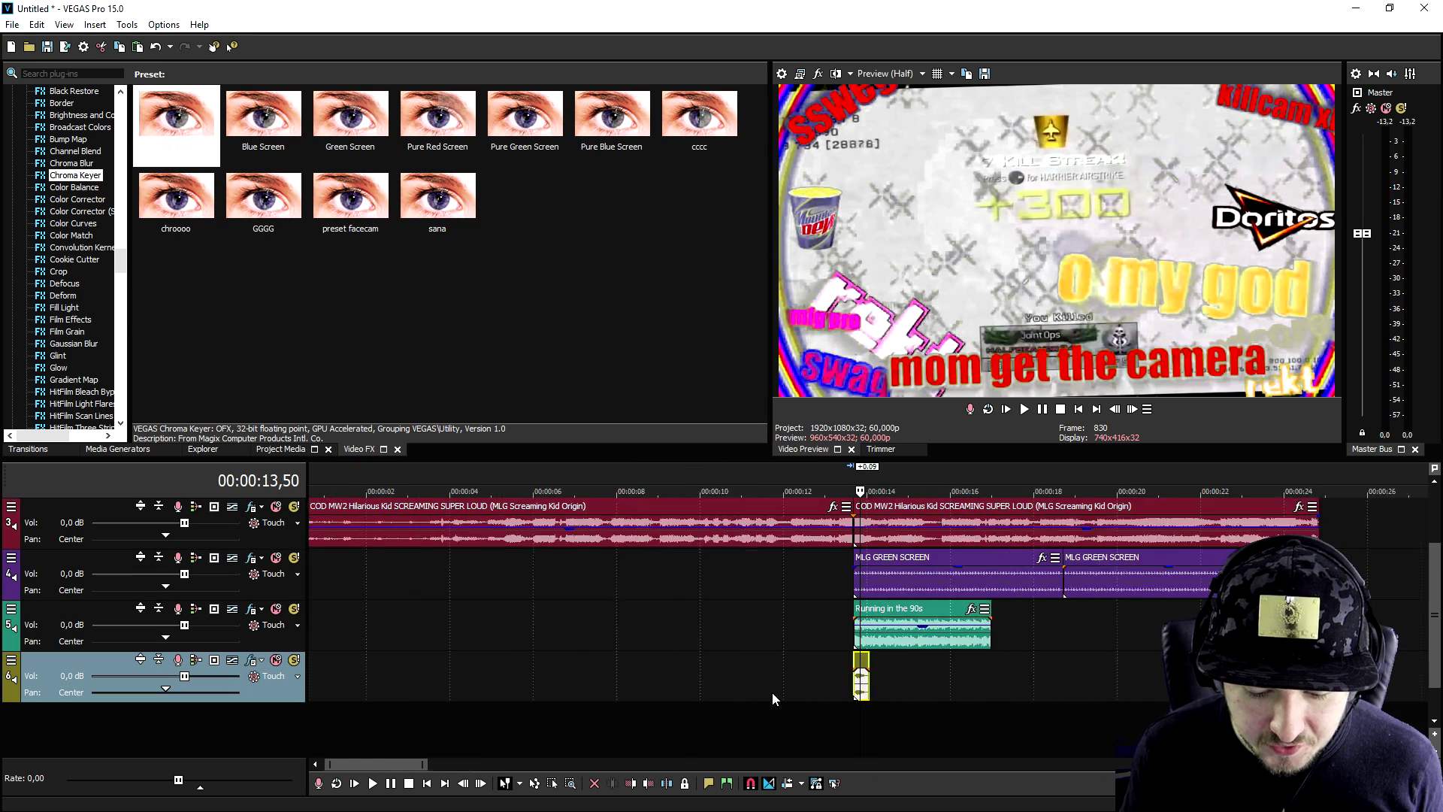
drag(896, 679, 1065, 710)
scroll(879, 680, down, 2)
Return the playhead to about 0:13.3 and preview the stacked tracks.
click(820, 467)
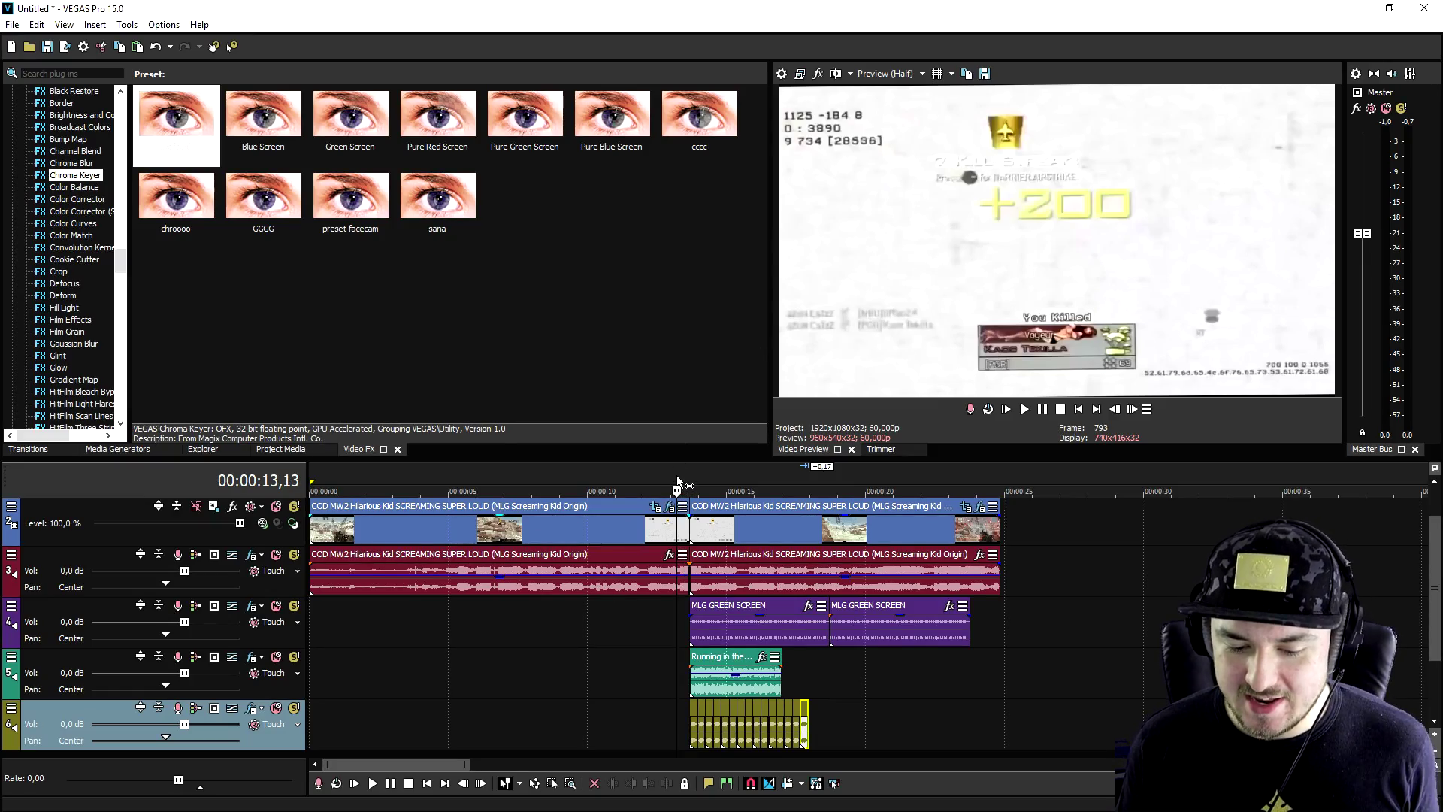
scroll(678, 484, up, 5)
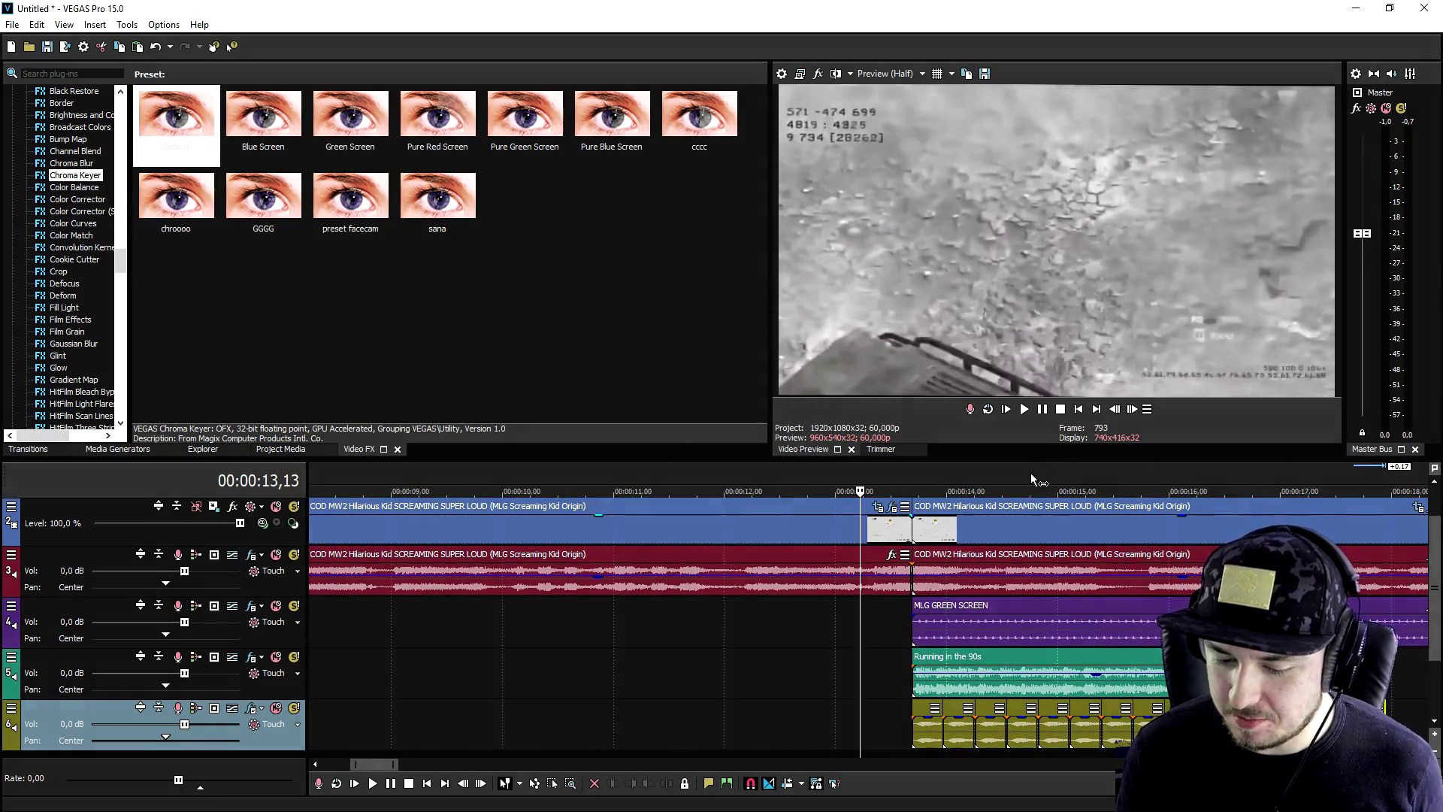